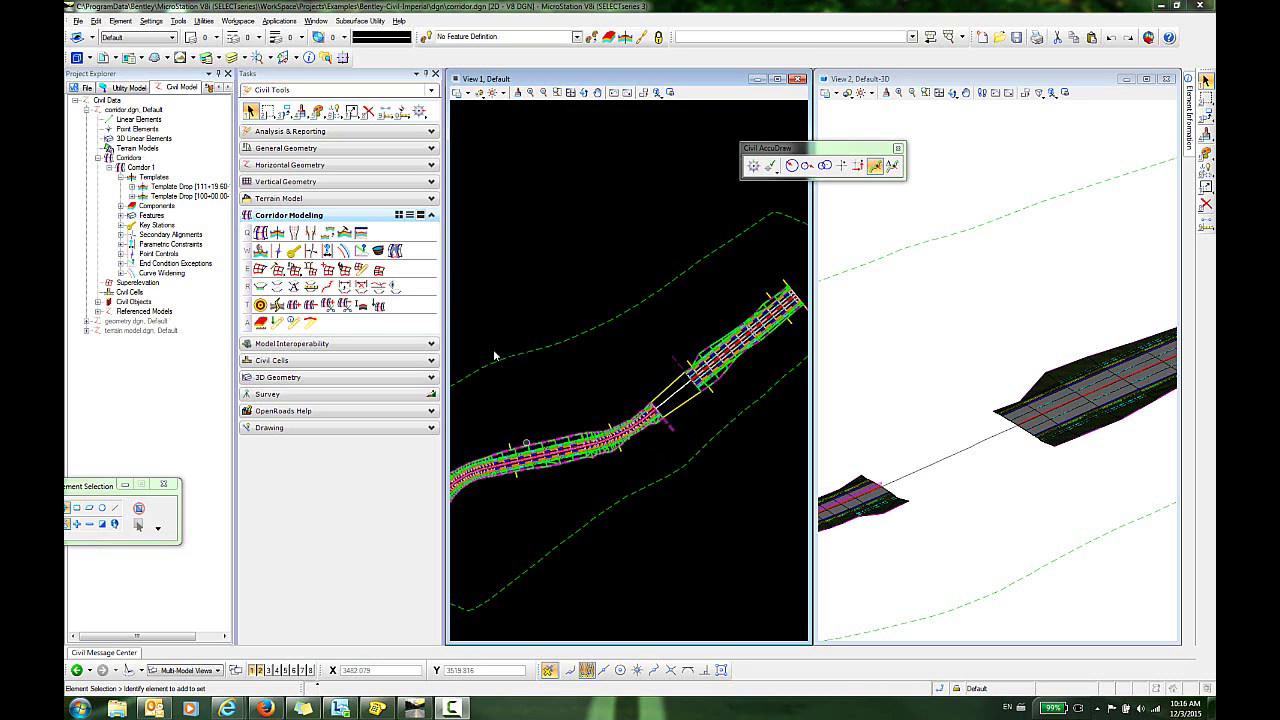
# Step: Examine the 2 Lane Rural and 4 Lane Rural cross-sections assigned to Corridor 1's template drops
pyautogui.click(378, 250)
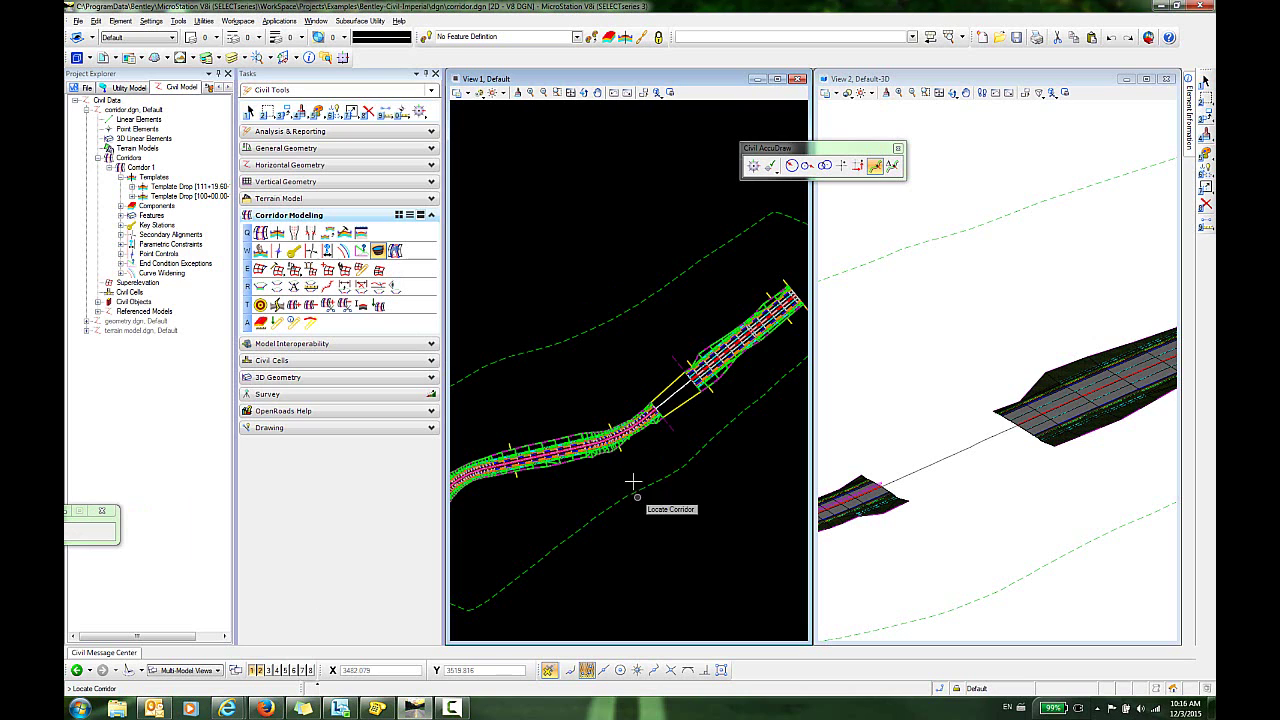
pyautogui.click(604, 510)
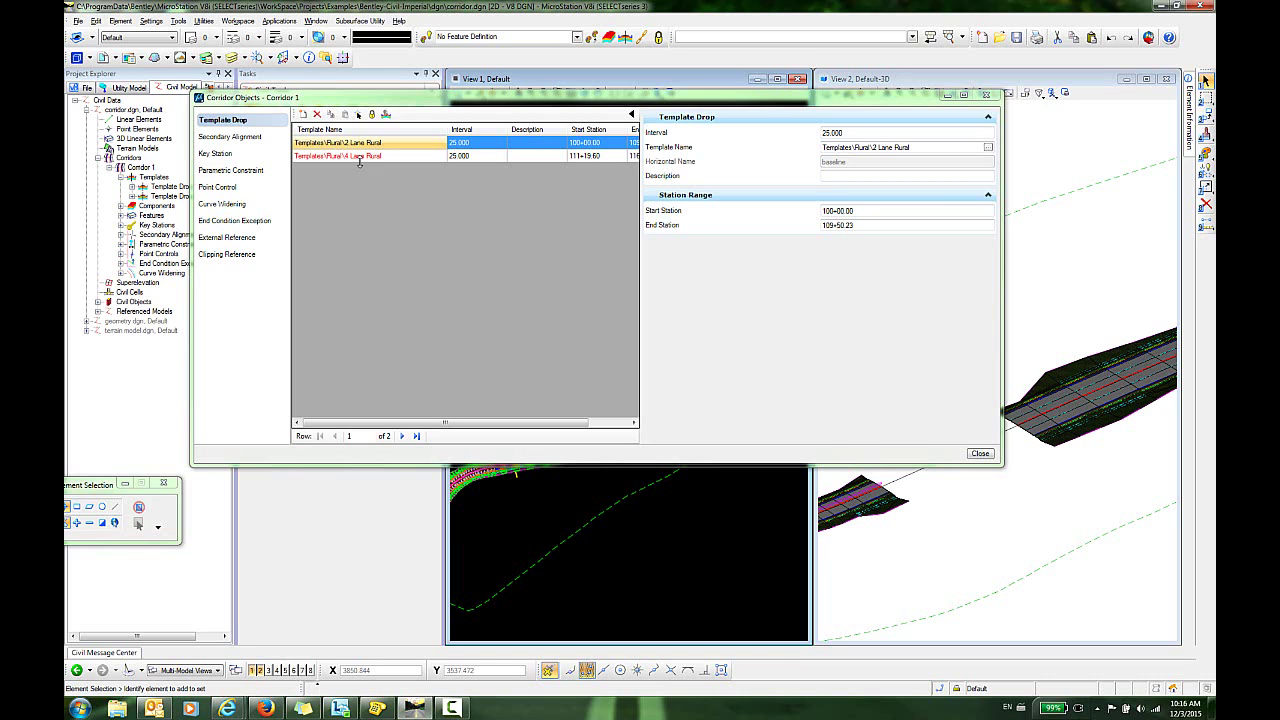
pyautogui.click(387, 114)
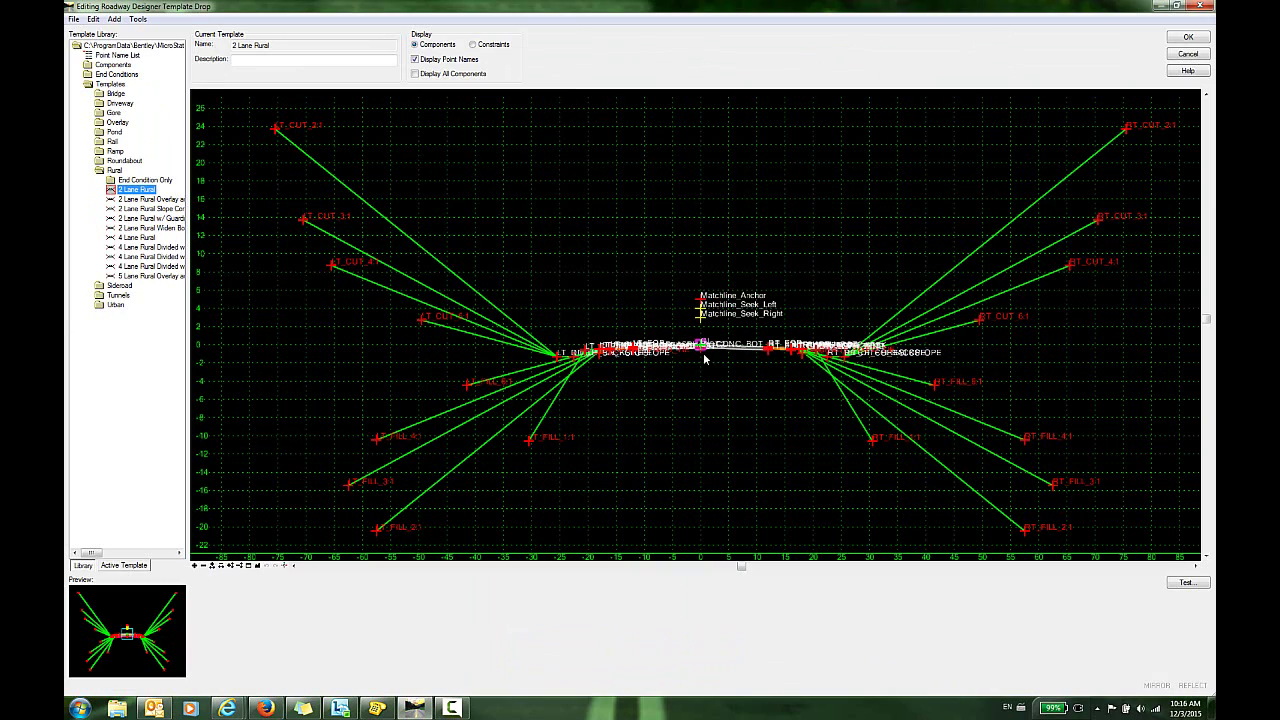
pyautogui.scroll(2, 704, 357)
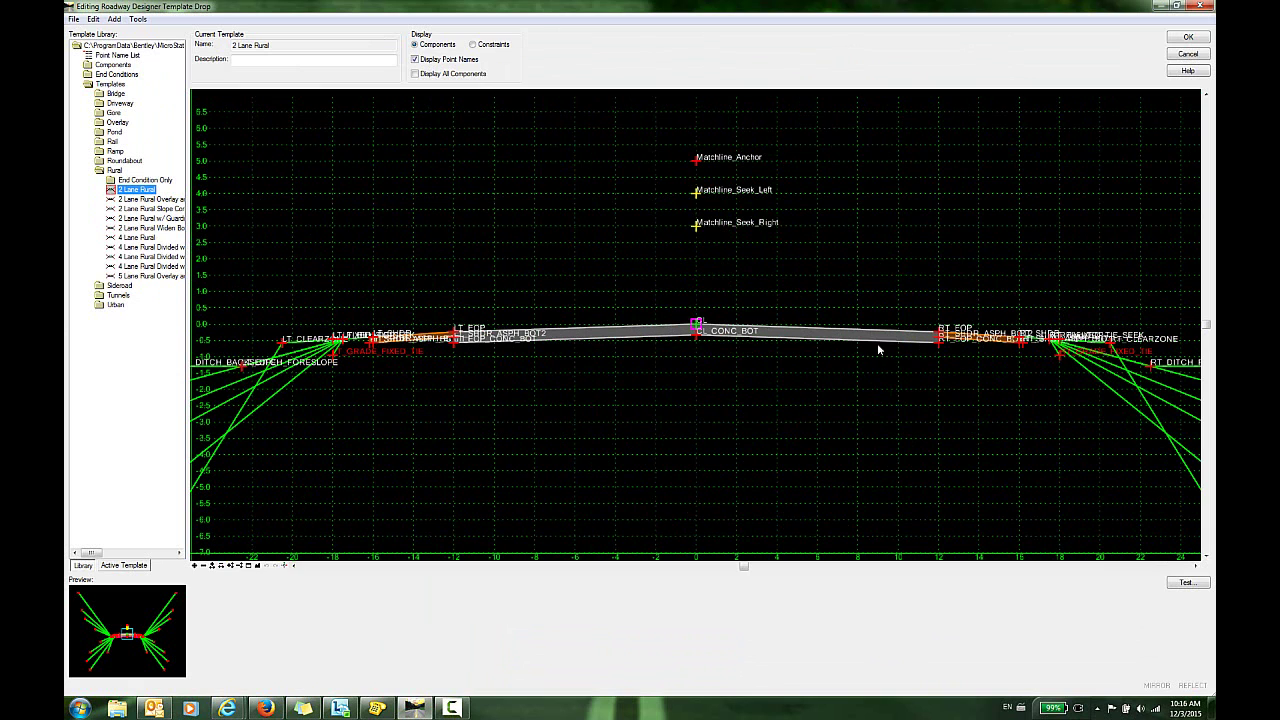
pyautogui.click(1187, 56)
pyautogui.click(360, 156)
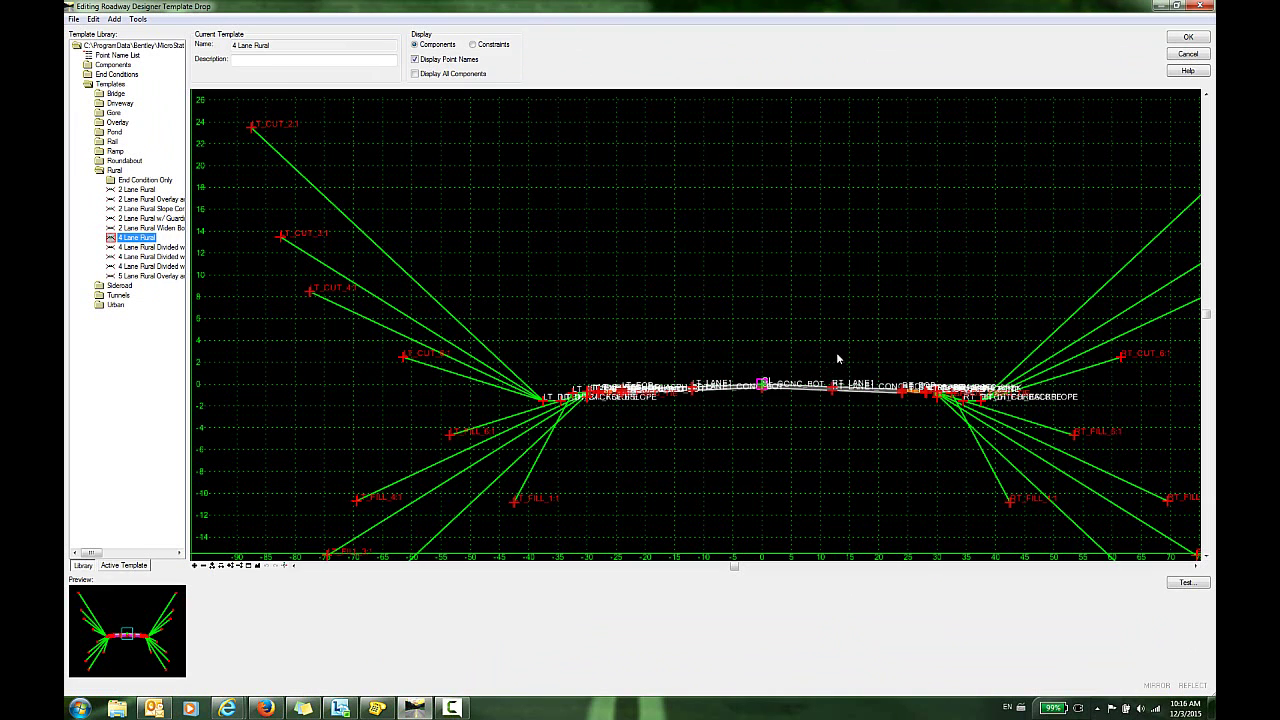
pyautogui.scroll(3, 777, 398)
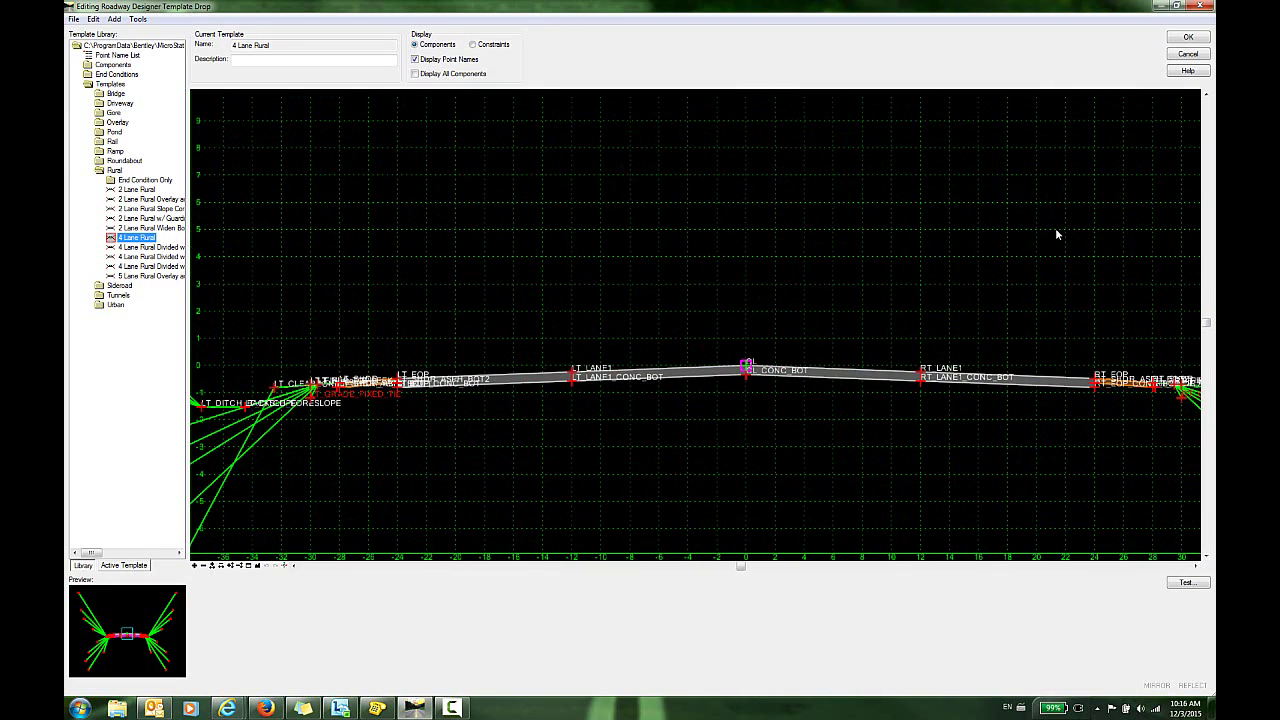
pyautogui.click(1187, 54)
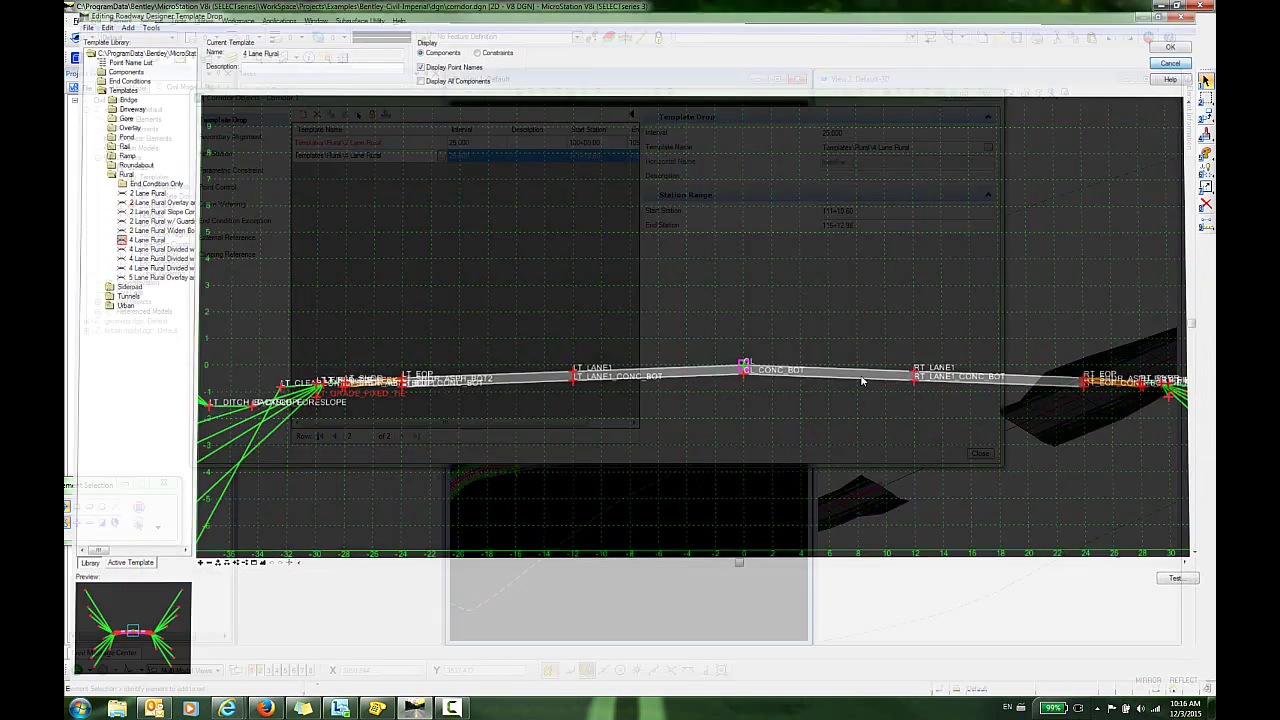
pyautogui.click(980, 454)
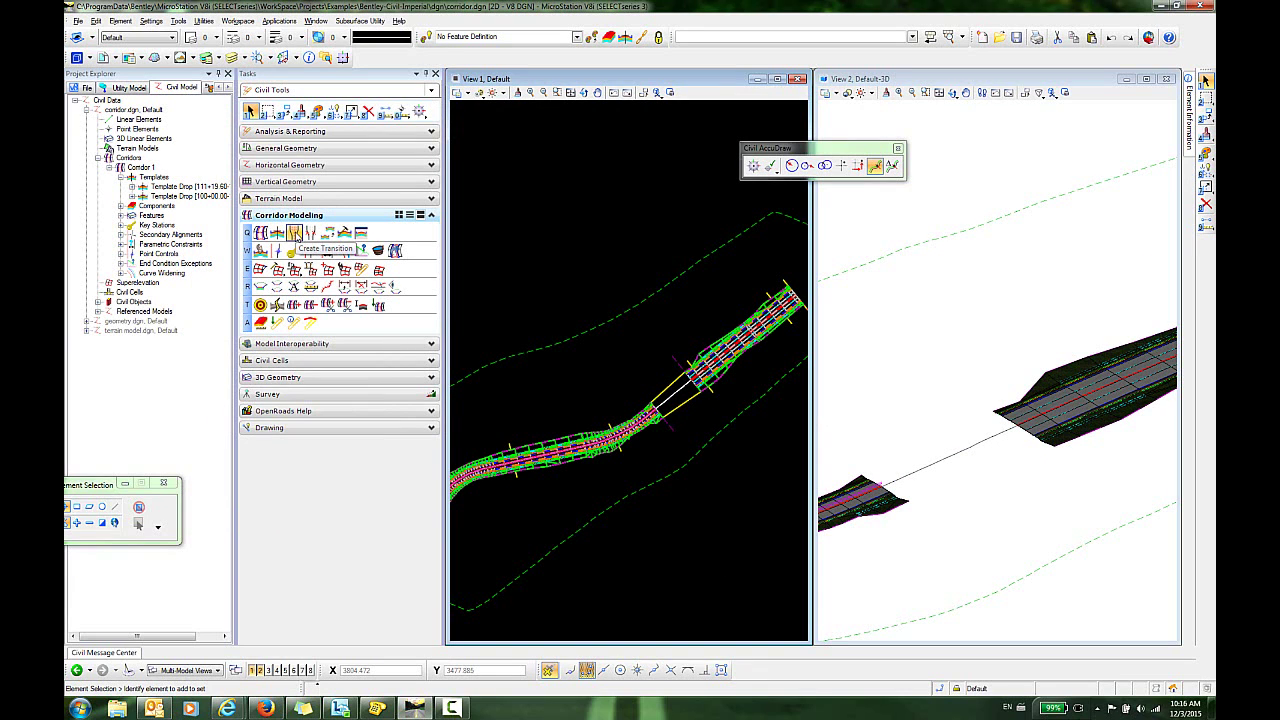
# Step: Create a transition between the corridor's 2 Lane Rural and 4 Lane Rural template drops
pyautogui.click(293, 233)
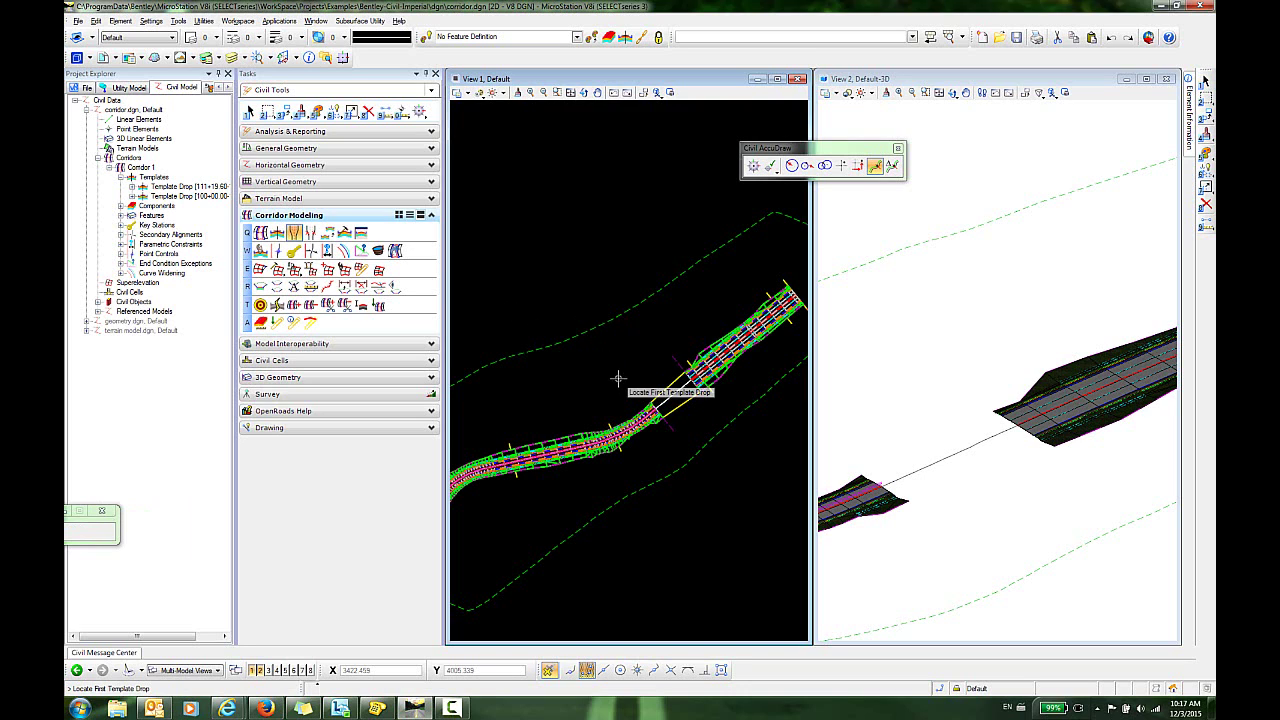
pyautogui.moveTo(673, 428)
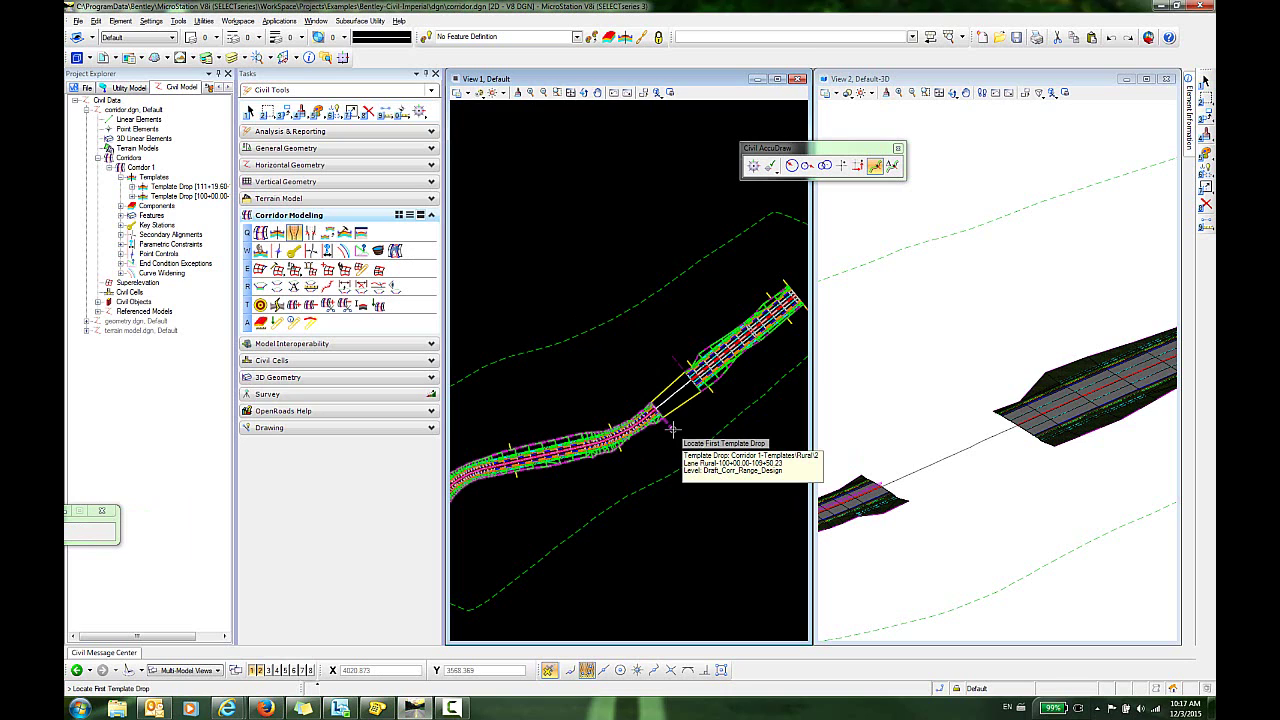
pyautogui.click(673, 428)
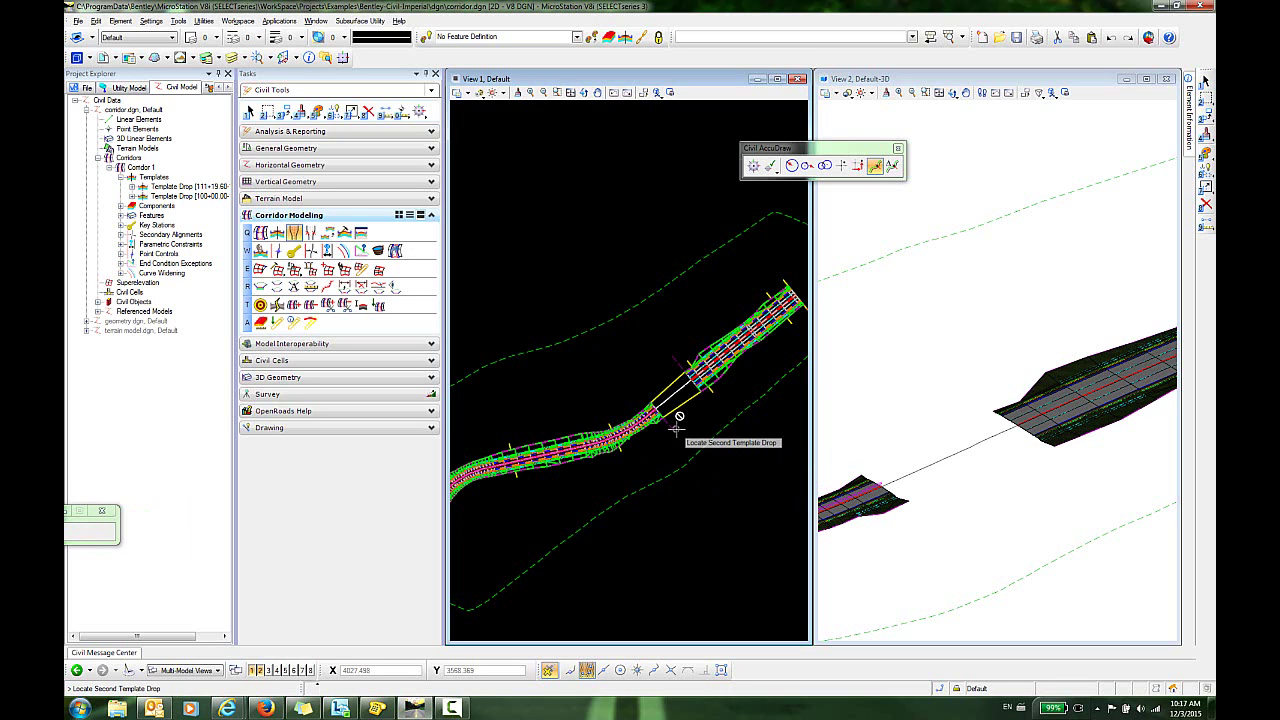
pyautogui.moveTo(677, 362)
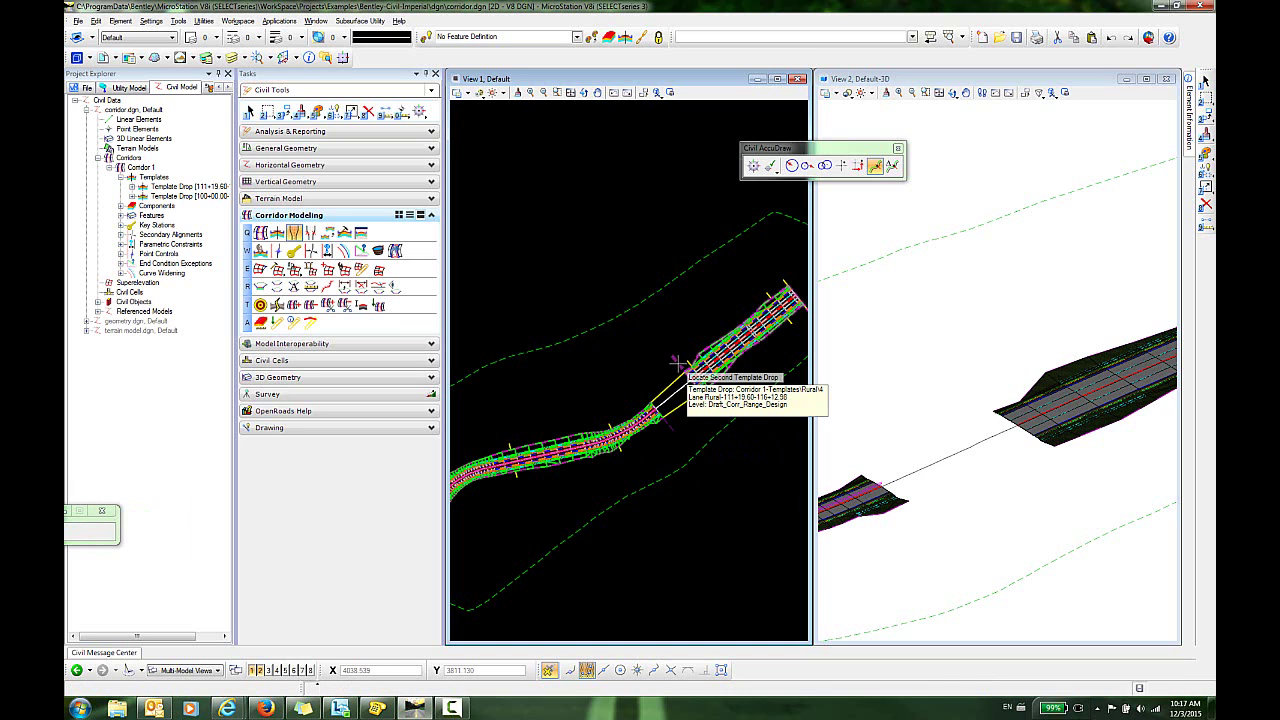
pyautogui.click(677, 362)
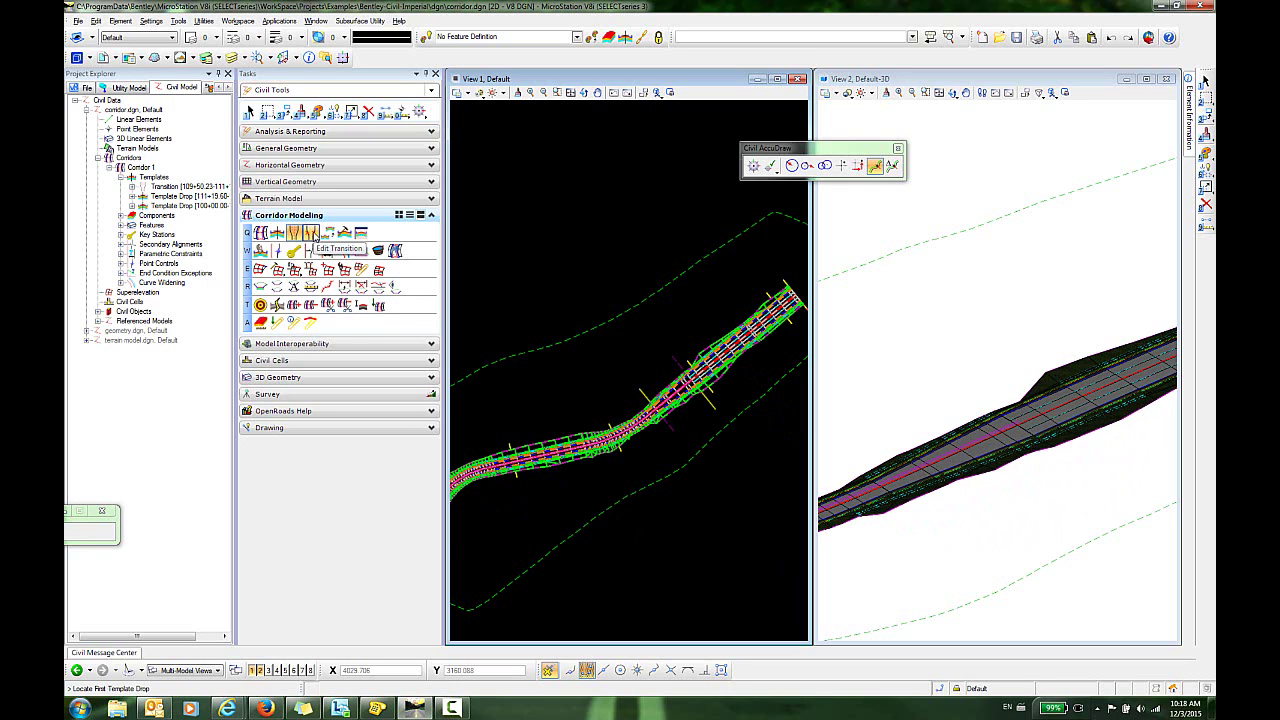
# Step: Edit the new transition, connecting the 4 Lane Rural RT_LANE1 surface and bottom points to the 2 Lane Rural RT_EOP surface and bottom points
pyautogui.click(310, 236)
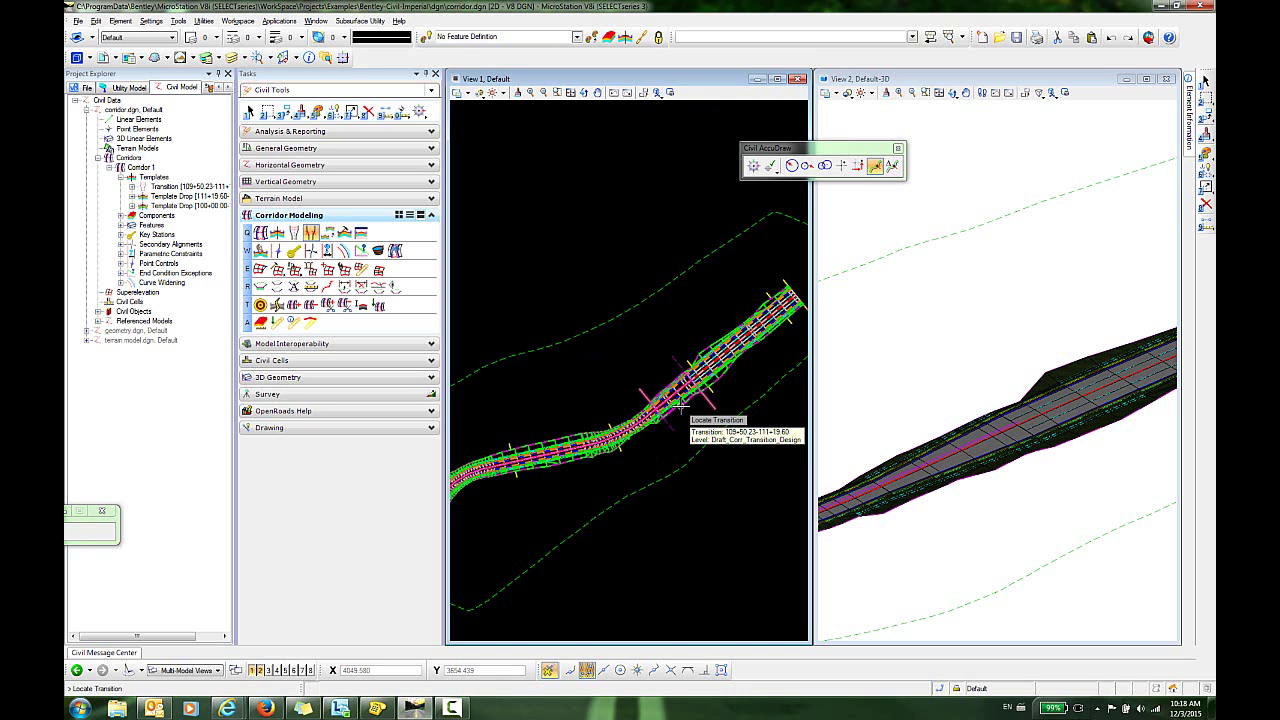
pyautogui.click(680, 407)
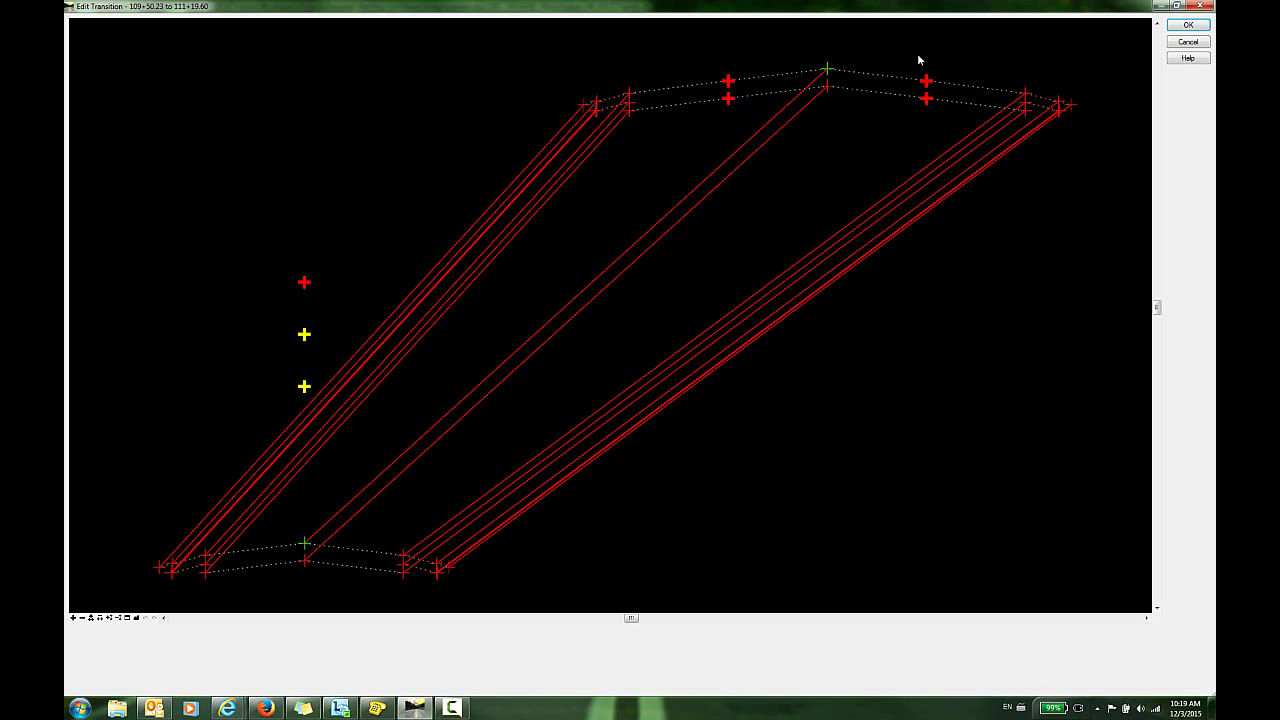
pyautogui.moveTo(927, 104)
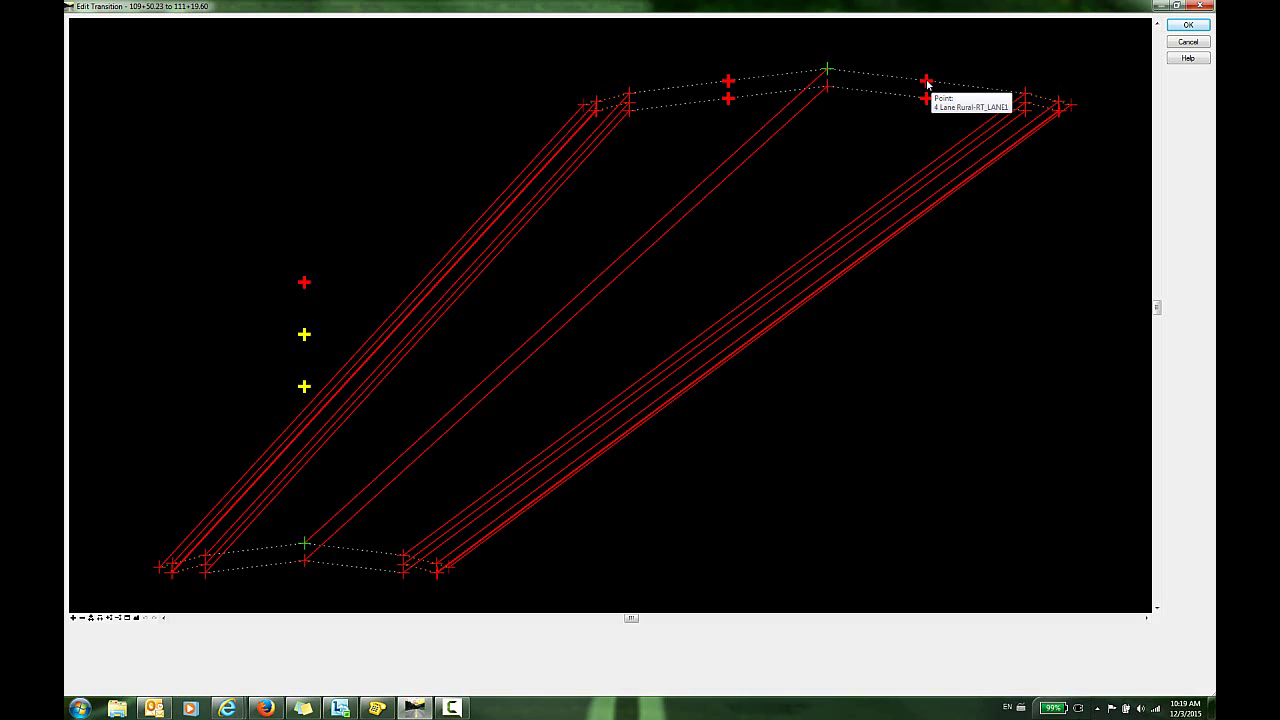
pyautogui.click(927, 84)
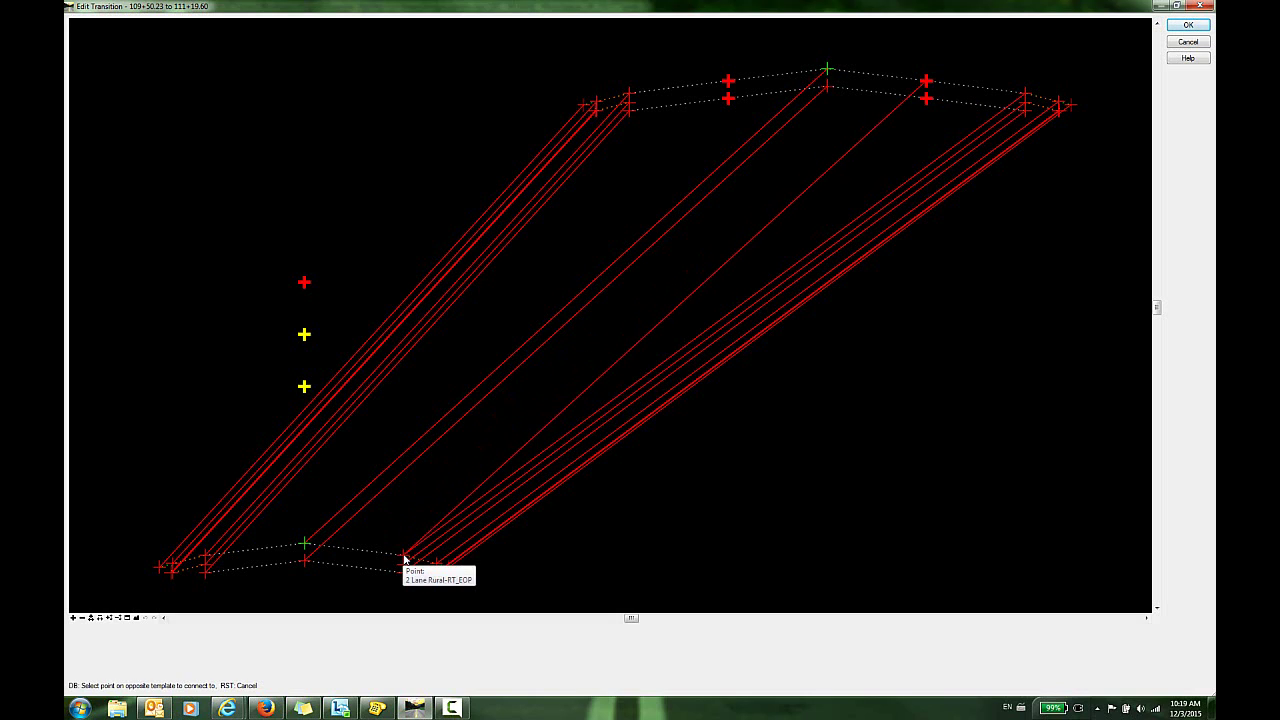
pyautogui.click(404, 557)
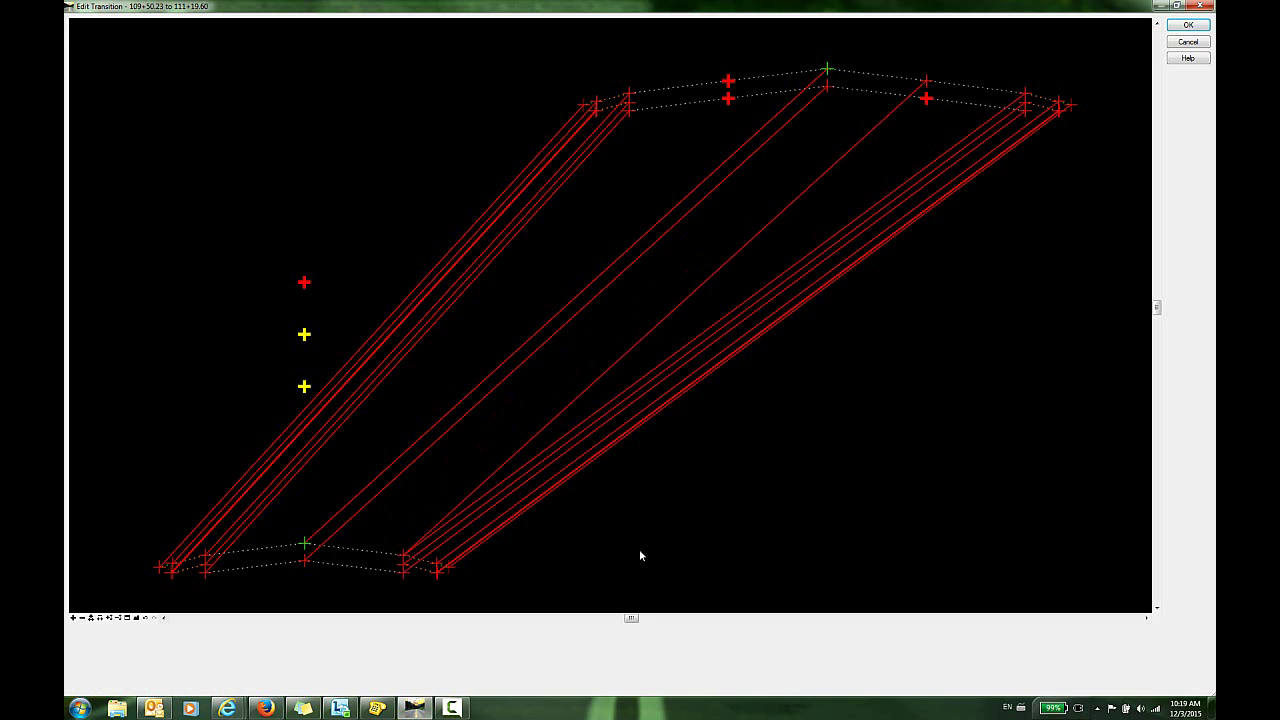
pyautogui.click(928, 101)
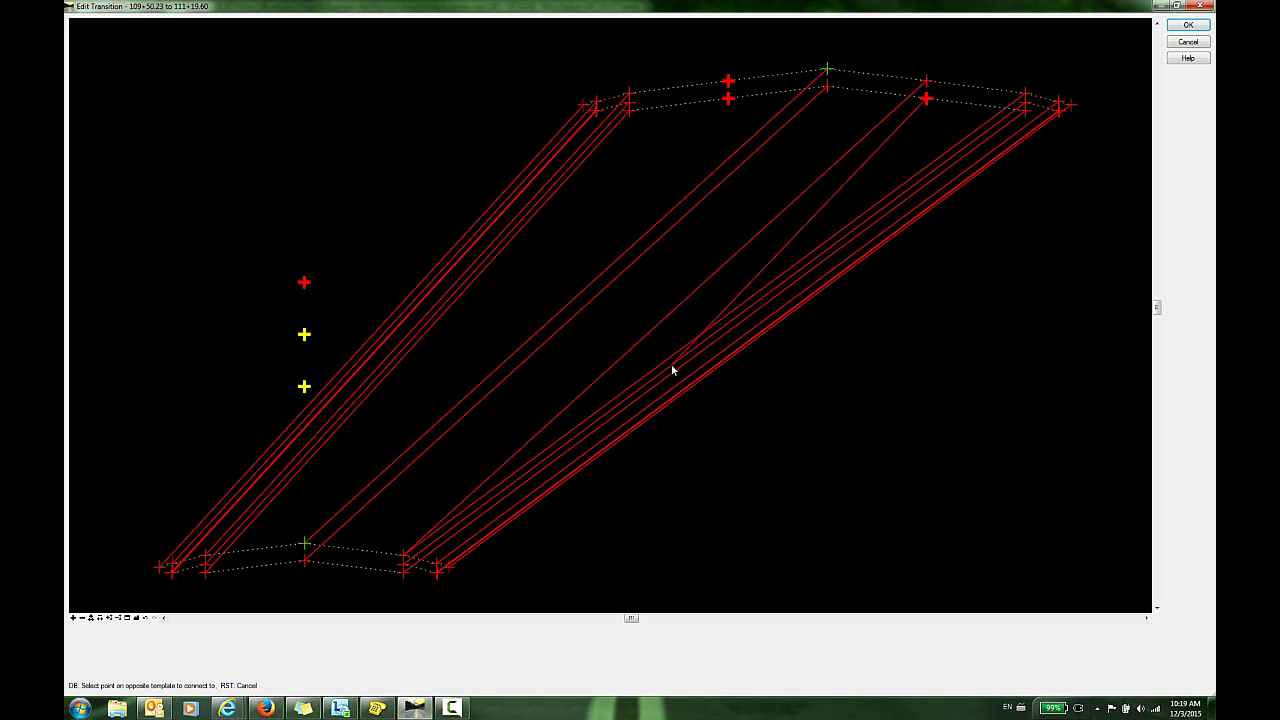
pyautogui.click(405, 575)
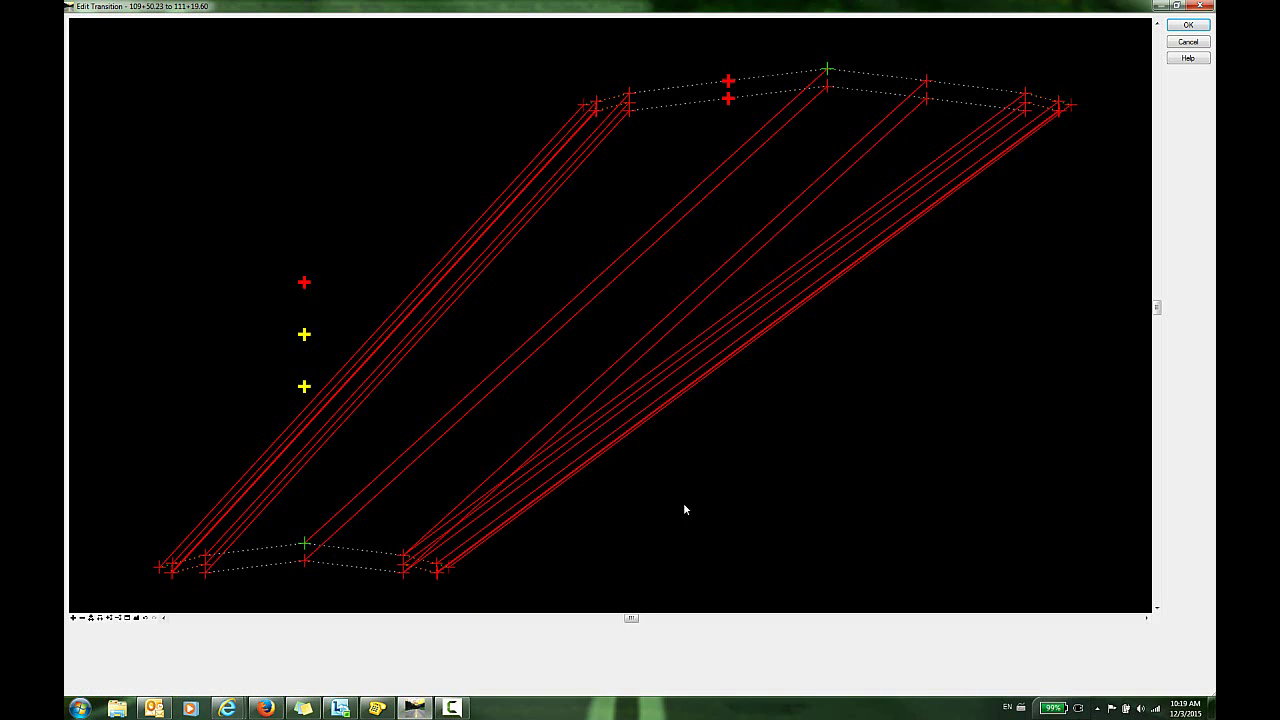
# Step: Connect the 4 Lane Rural LT_LANE1 surface and bottom points to the 2 Lane Rural left edge-of-pavement surface and bottom points
pyautogui.click(728, 81)
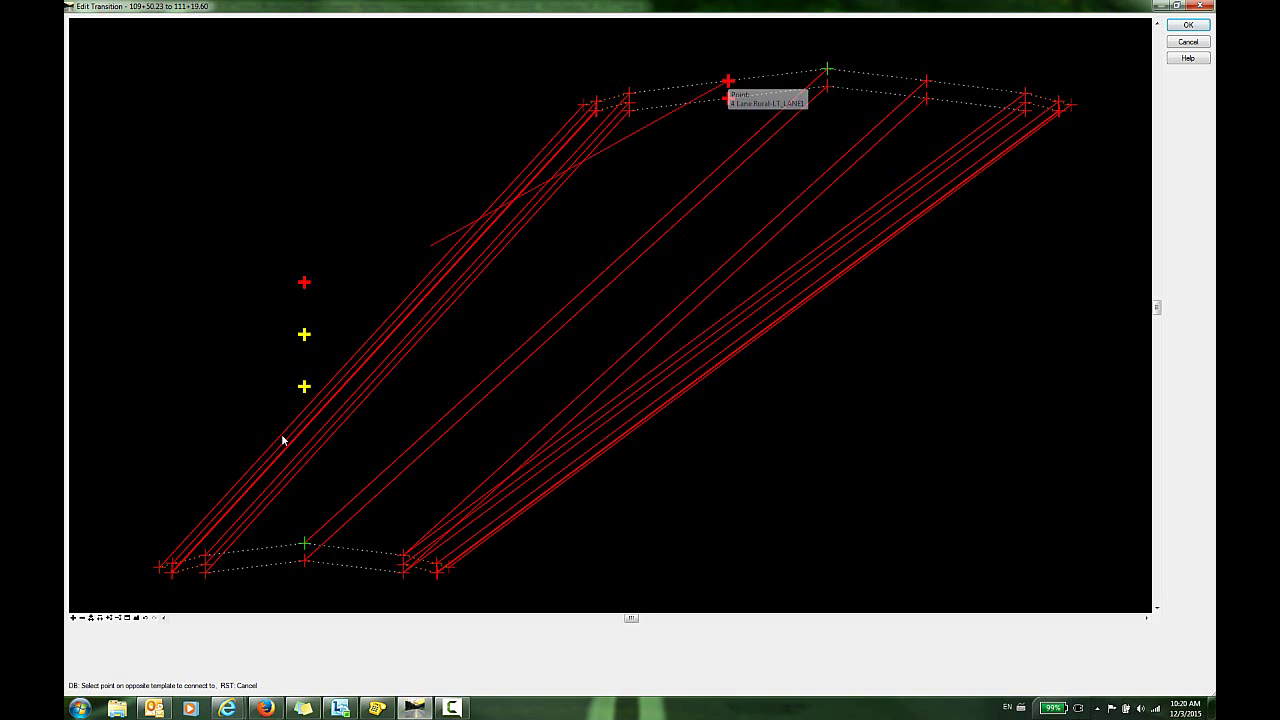
pyautogui.click(205, 560)
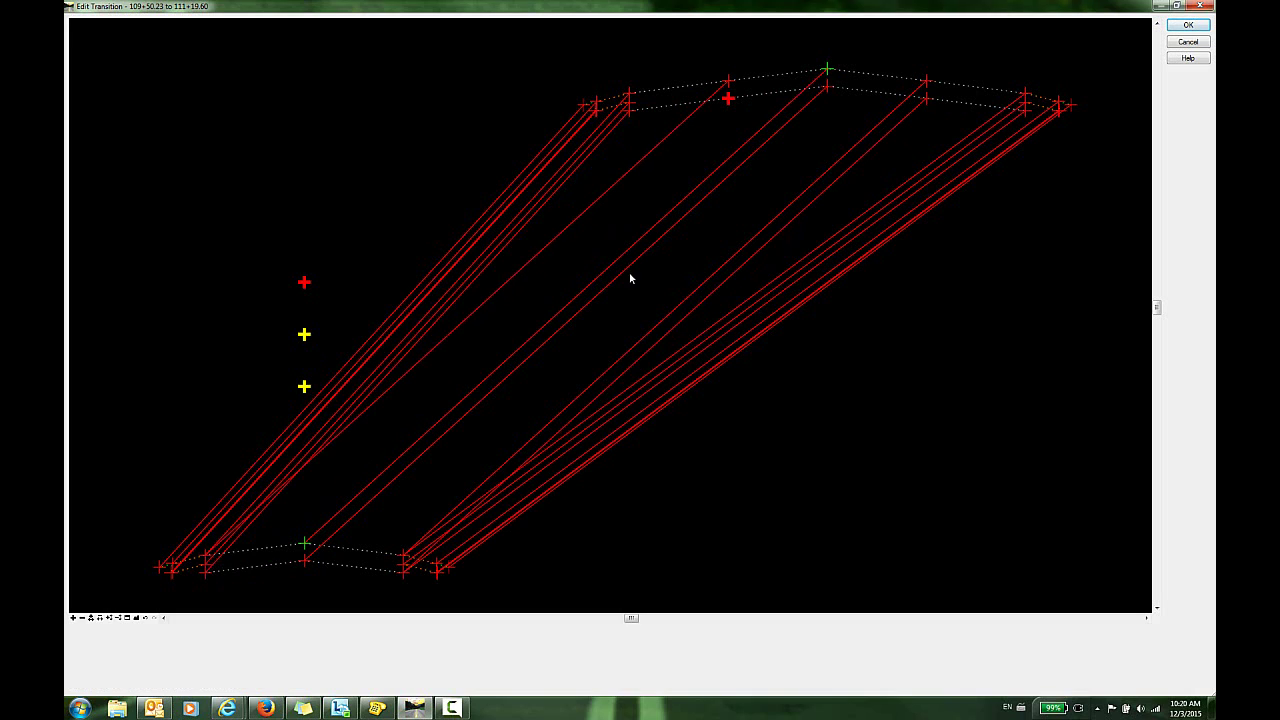
pyautogui.click(729, 99)
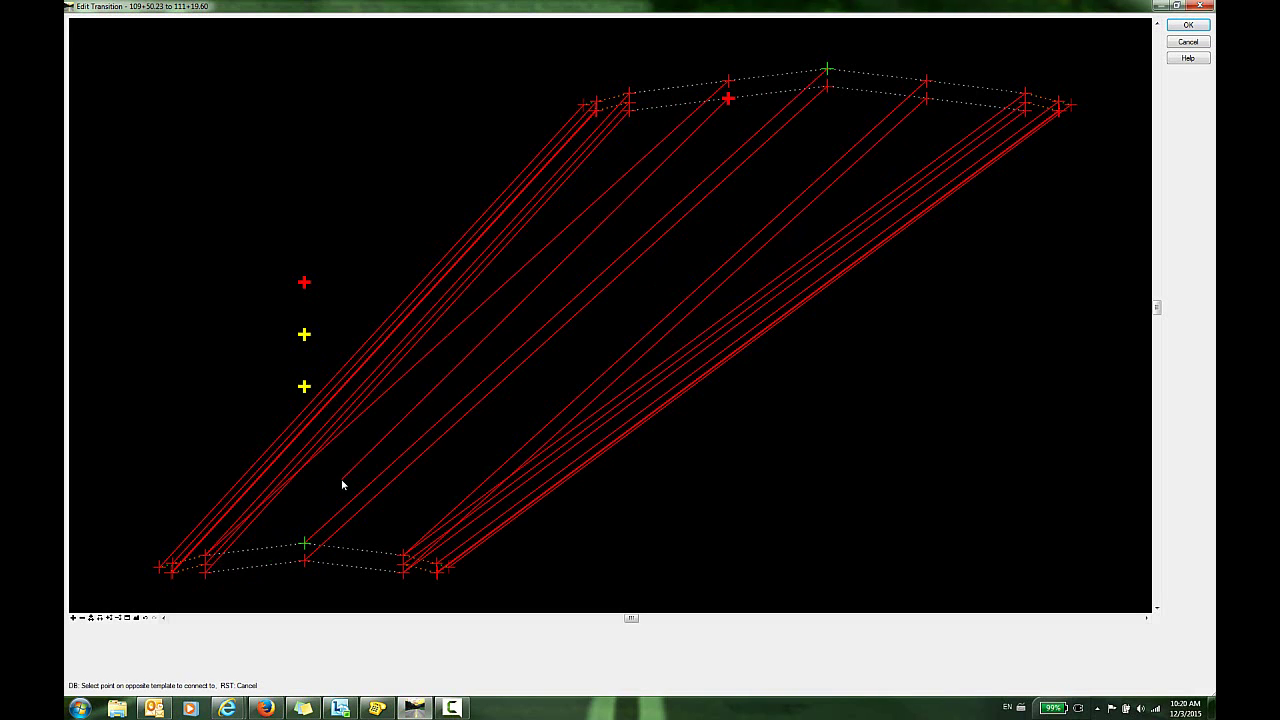
pyautogui.click(206, 577)
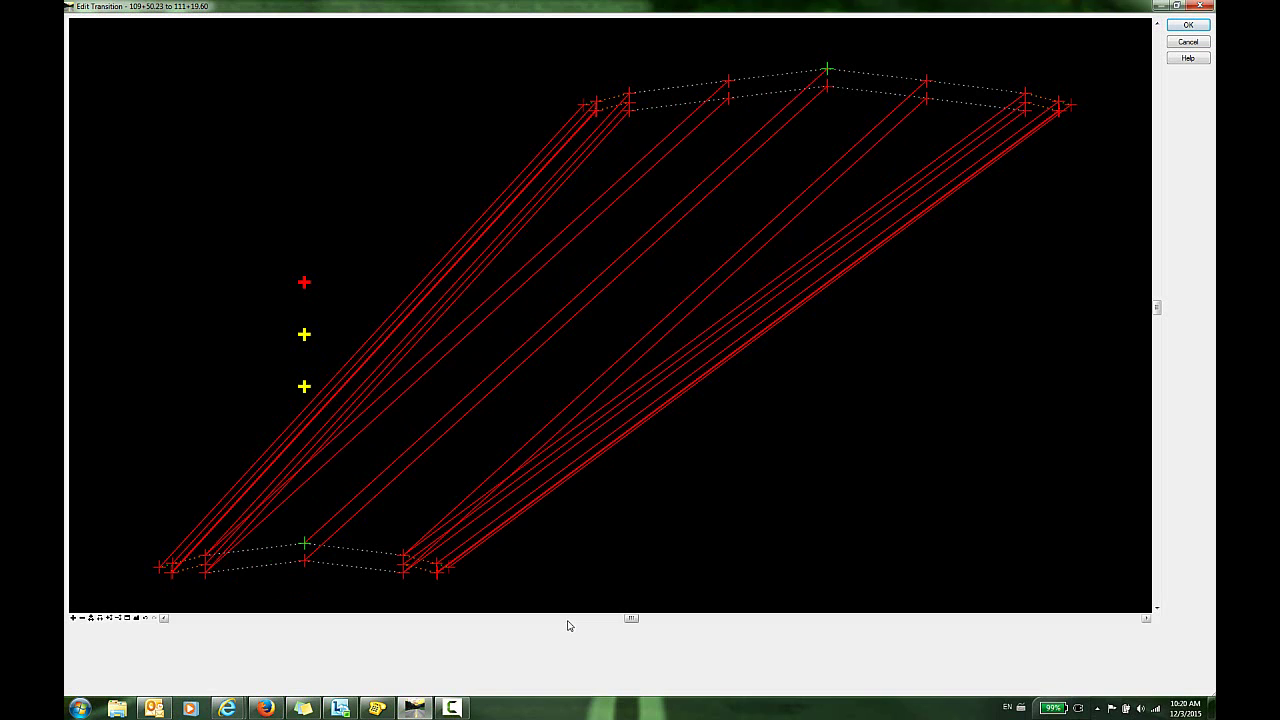
# Step: Move the 2 Lane Rural template closer to the 4 Lane Rural template and accept the transition's point connections
pyautogui.rightClick(439, 577)
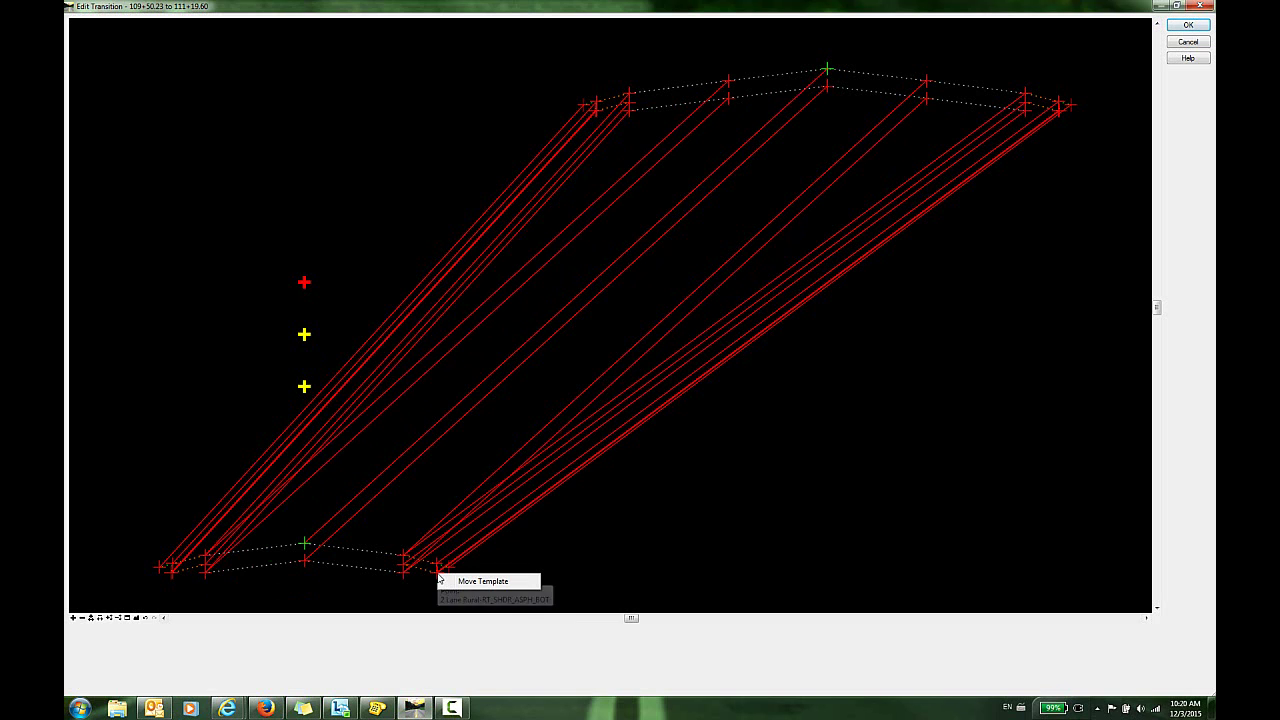
pyautogui.click(483, 581)
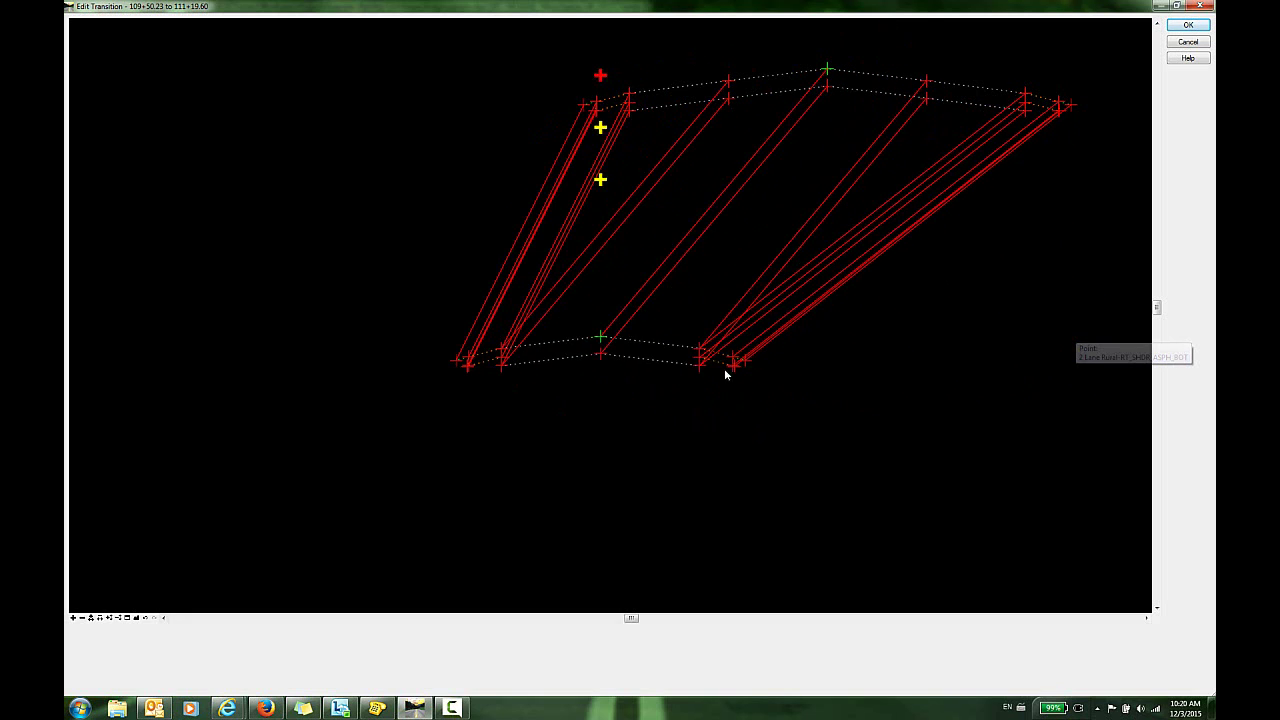
pyautogui.click(721, 371)
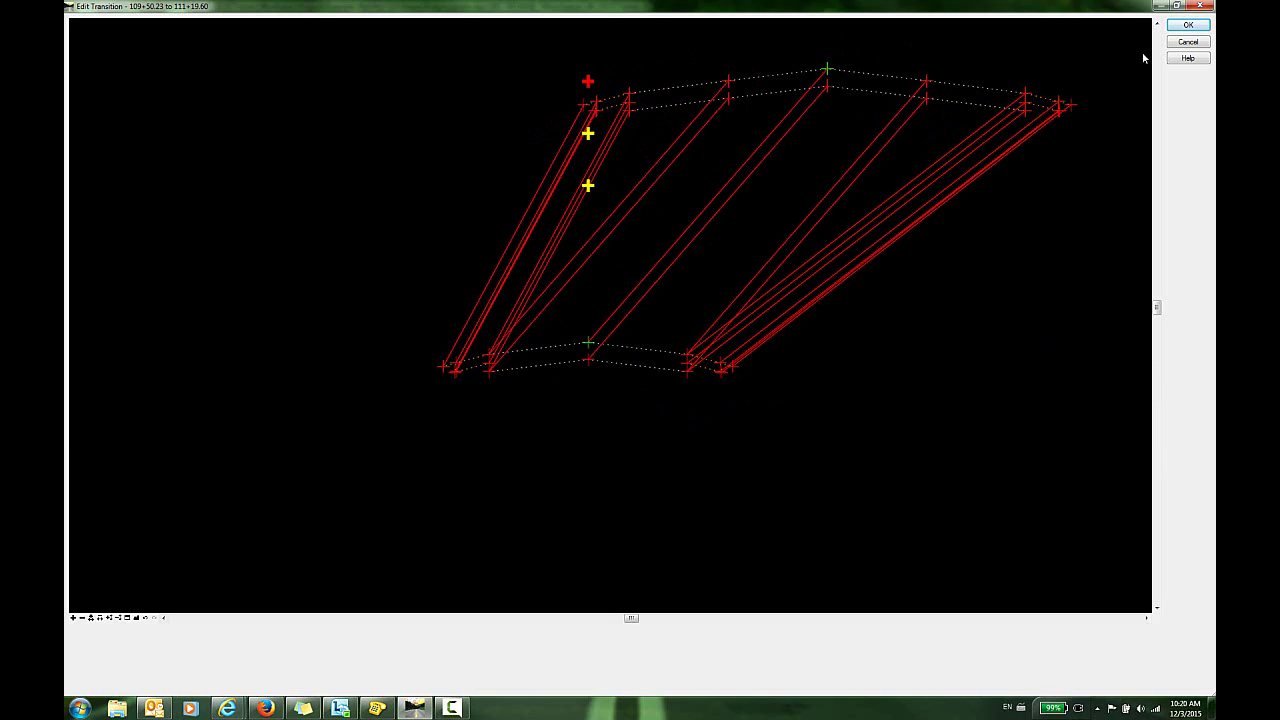
pyautogui.click(1190, 27)
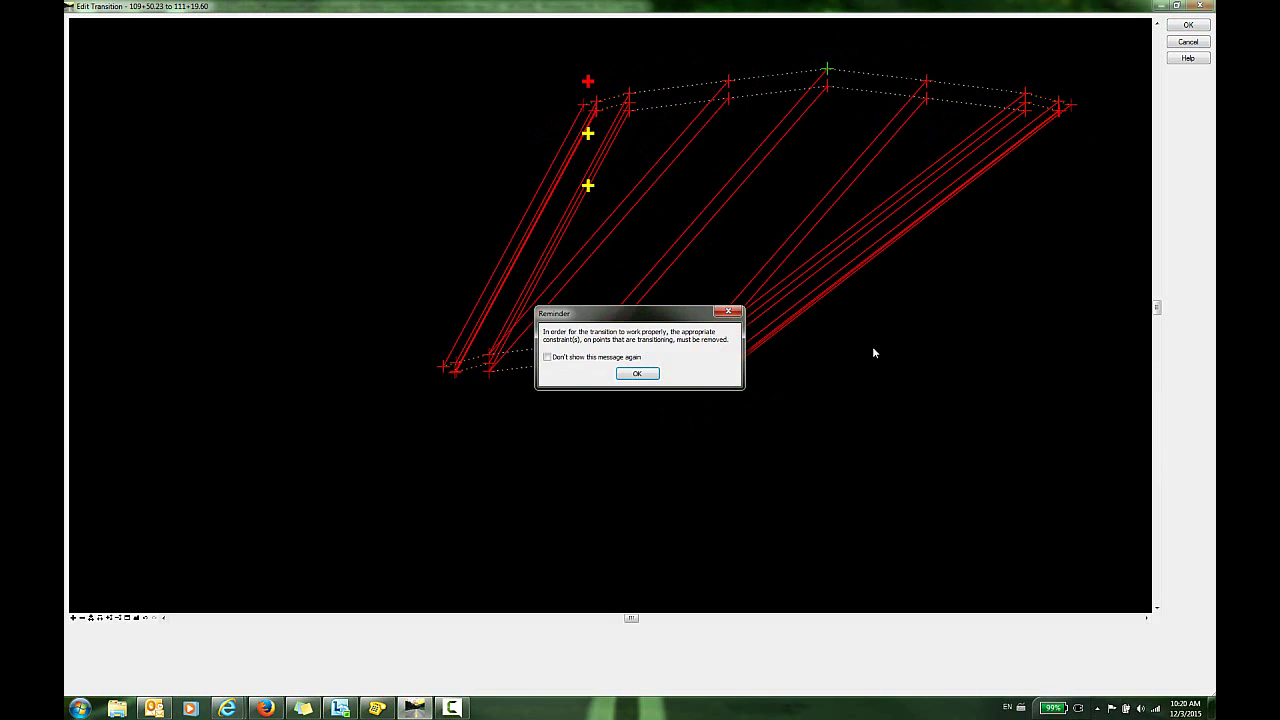
pyautogui.click(637, 374)
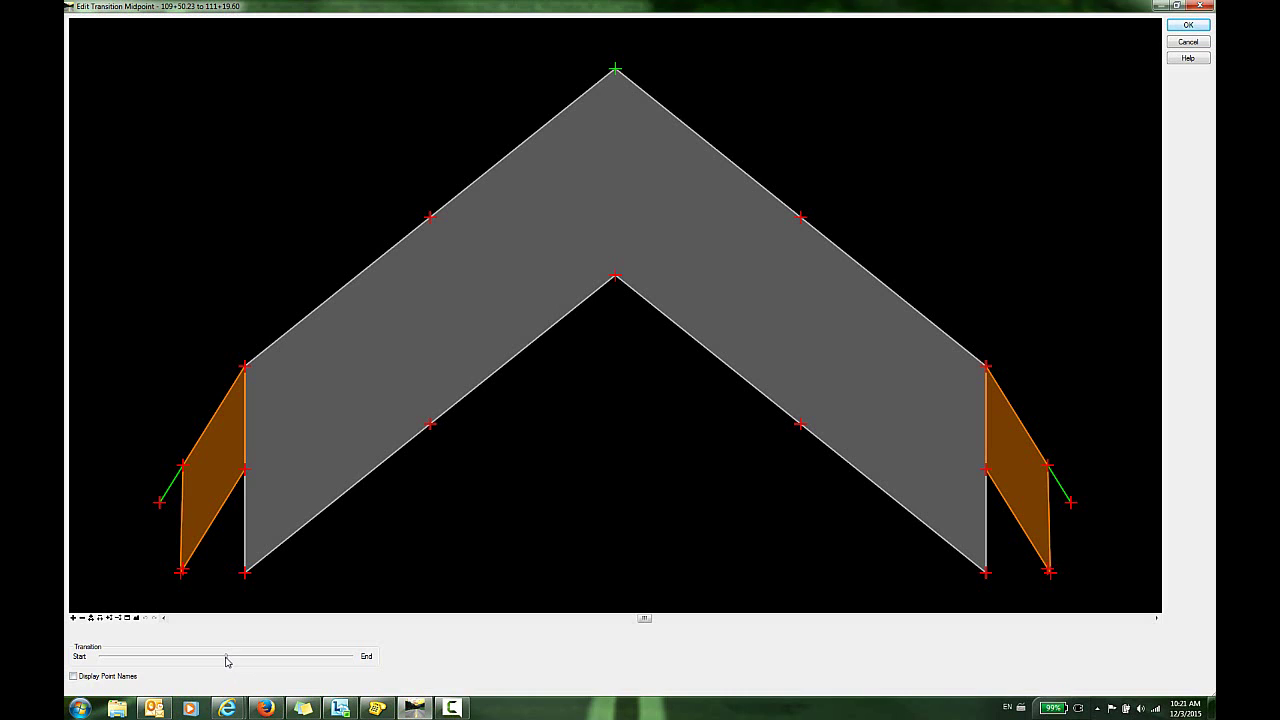
# Step: Delete both constraints from the left edge-of-pavement surface point in the transition midpoint and preview the transition through to its end
pyautogui.moveTo(227, 661)
pyautogui.mouseDown()
pyautogui.moveTo(98, 664)
pyautogui.moveTo(365, 668)
pyautogui.moveTo(99, 663)
pyautogui.moveTo(363, 674)
pyautogui.moveTo(100, 663)
pyautogui.moveTo(198, 671)
pyautogui.mouseUp()
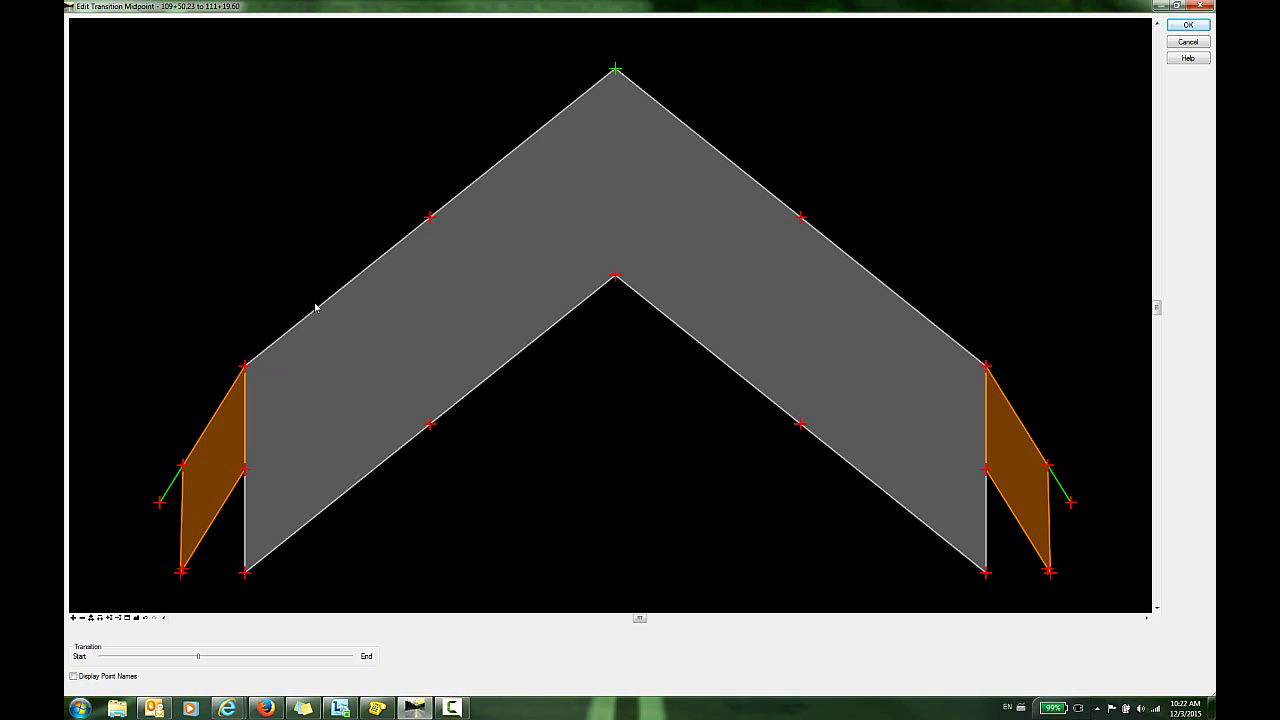
pyautogui.rightClick(243, 368)
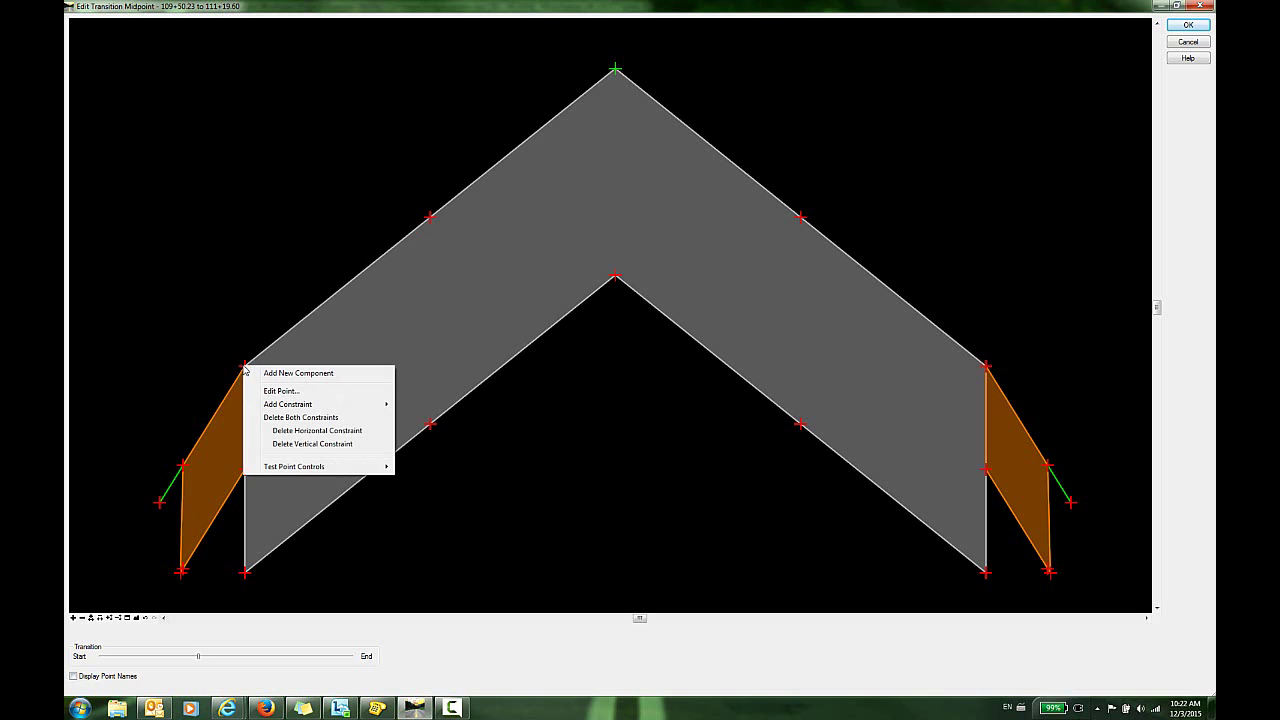
pyautogui.click(297, 418)
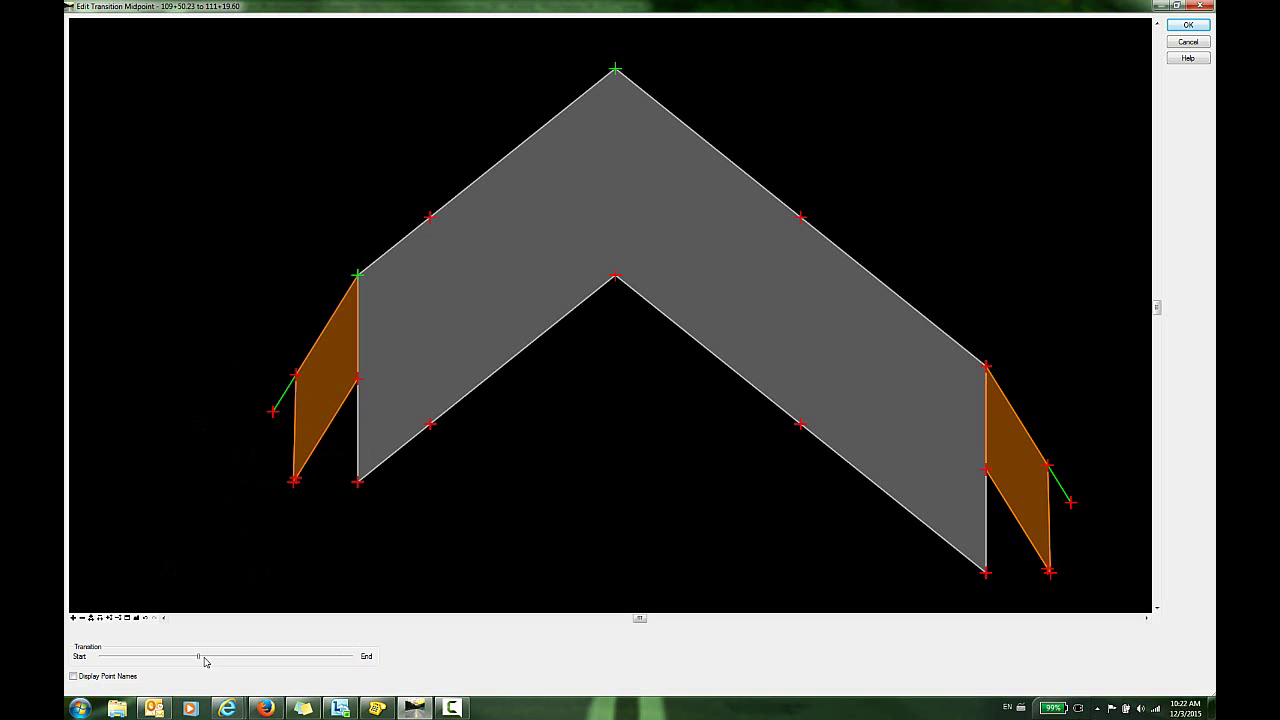
pyautogui.moveTo(198, 660)
pyautogui.mouseDown()
pyautogui.moveTo(118, 660)
pyautogui.moveTo(194, 677)
pyautogui.moveTo(392, 677)
pyautogui.moveTo(93, 650)
pyautogui.moveTo(160, 669)
pyautogui.moveTo(372, 677)
pyautogui.mouseUp()
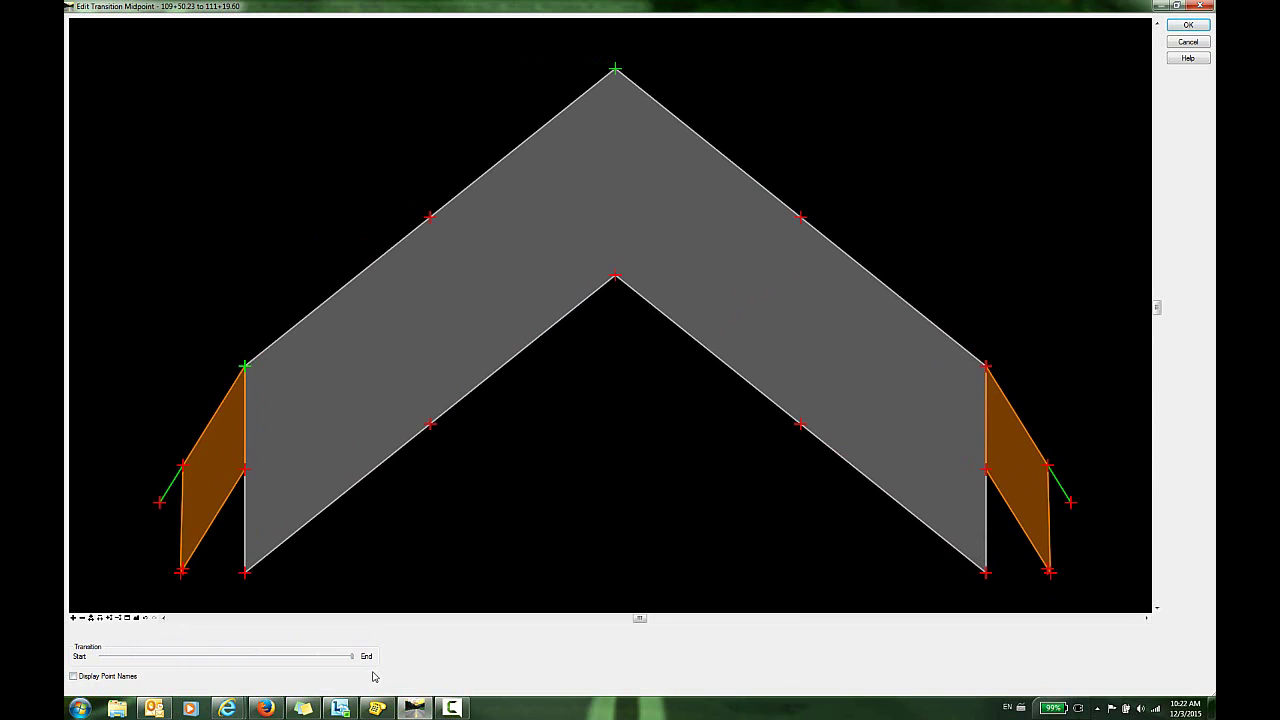
# Step: Delete both constraints from the right edge-of-pavement surface point, preview the transition back to its start, and accept the midpoint edits
pyautogui.rightClick(986, 369)
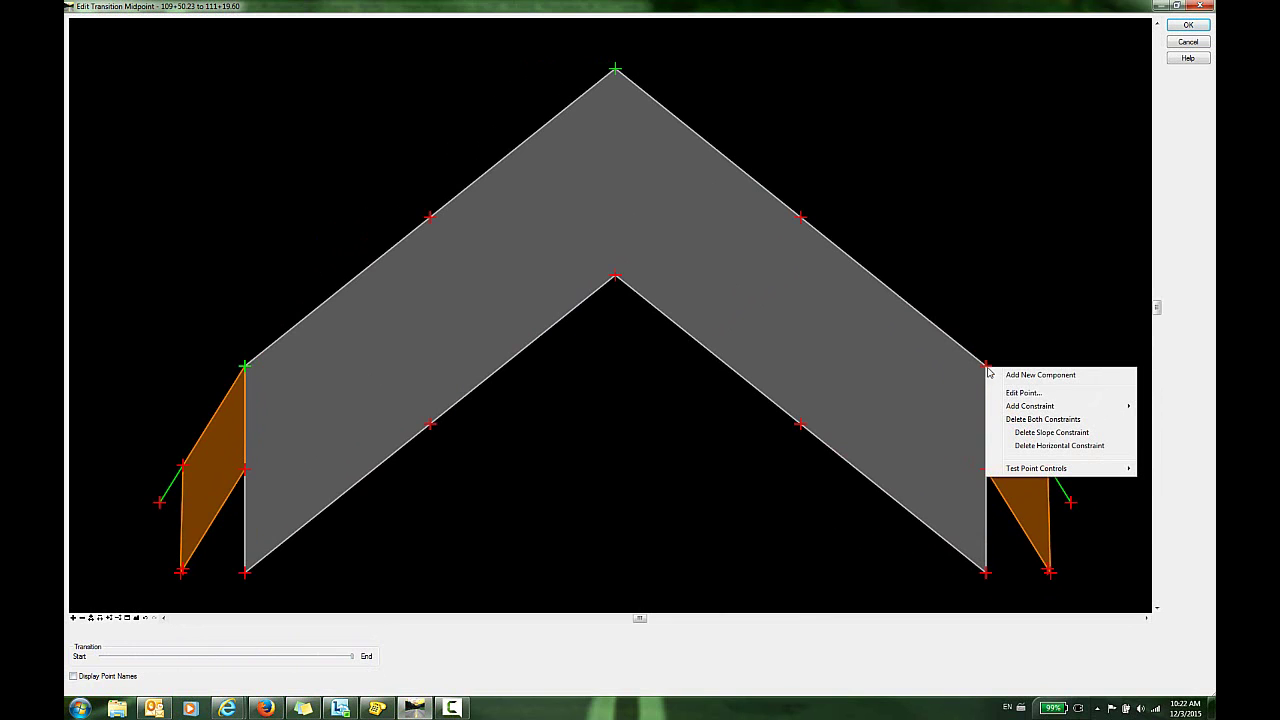
pyautogui.click(1043, 420)
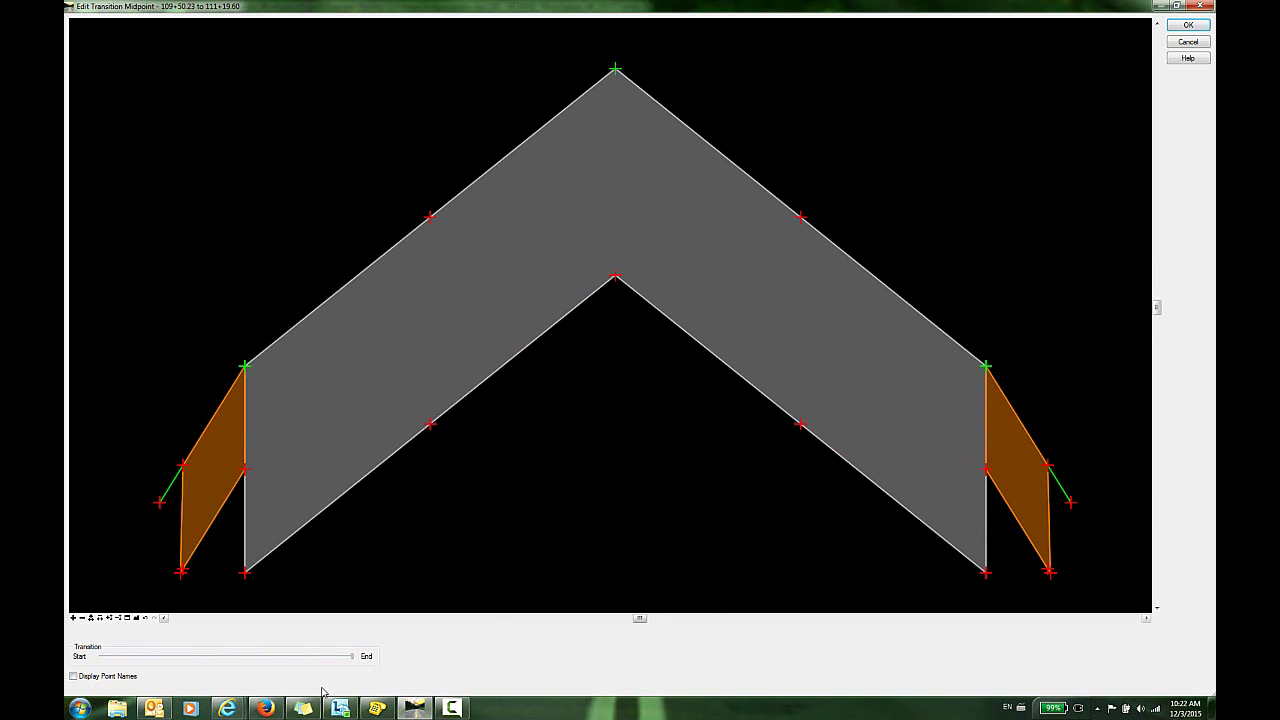
pyautogui.moveTo(354, 660)
pyautogui.mouseDown()
pyautogui.moveTo(93, 658)
pyautogui.moveTo(393, 681)
pyautogui.moveTo(294, 663)
pyautogui.moveTo(98, 660)
pyautogui.mouseUp()
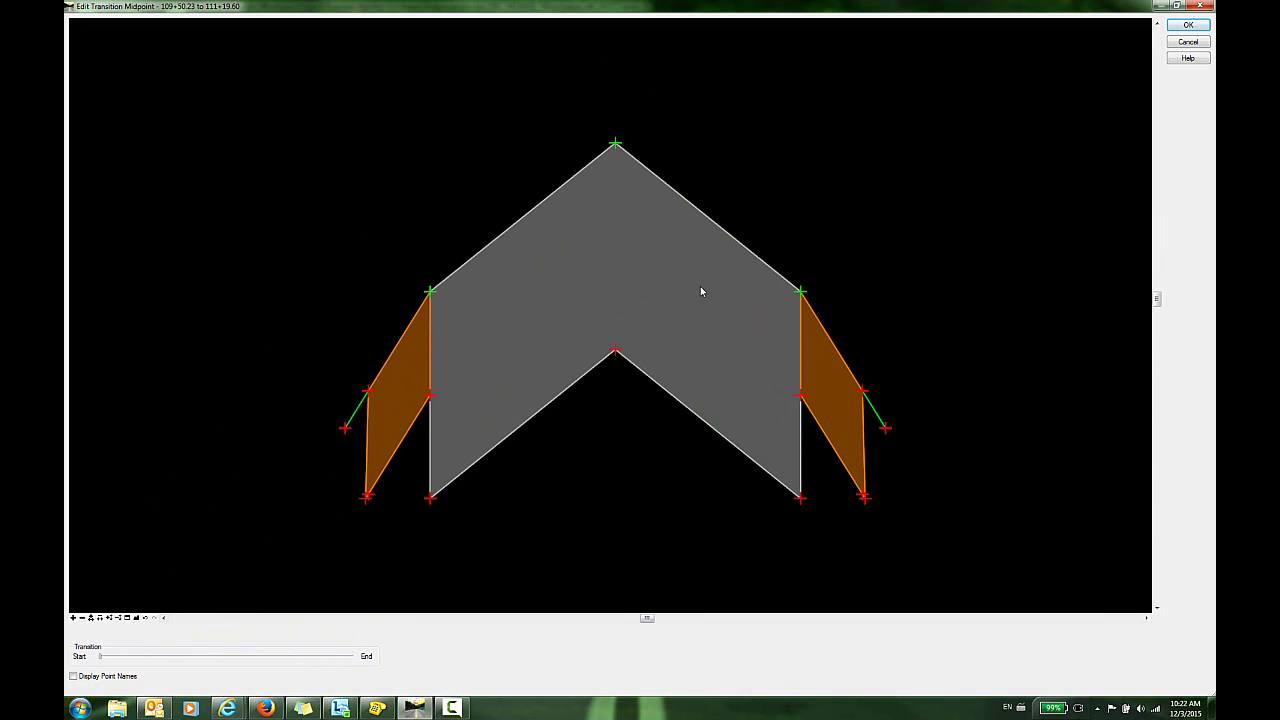
pyautogui.click(1186, 26)
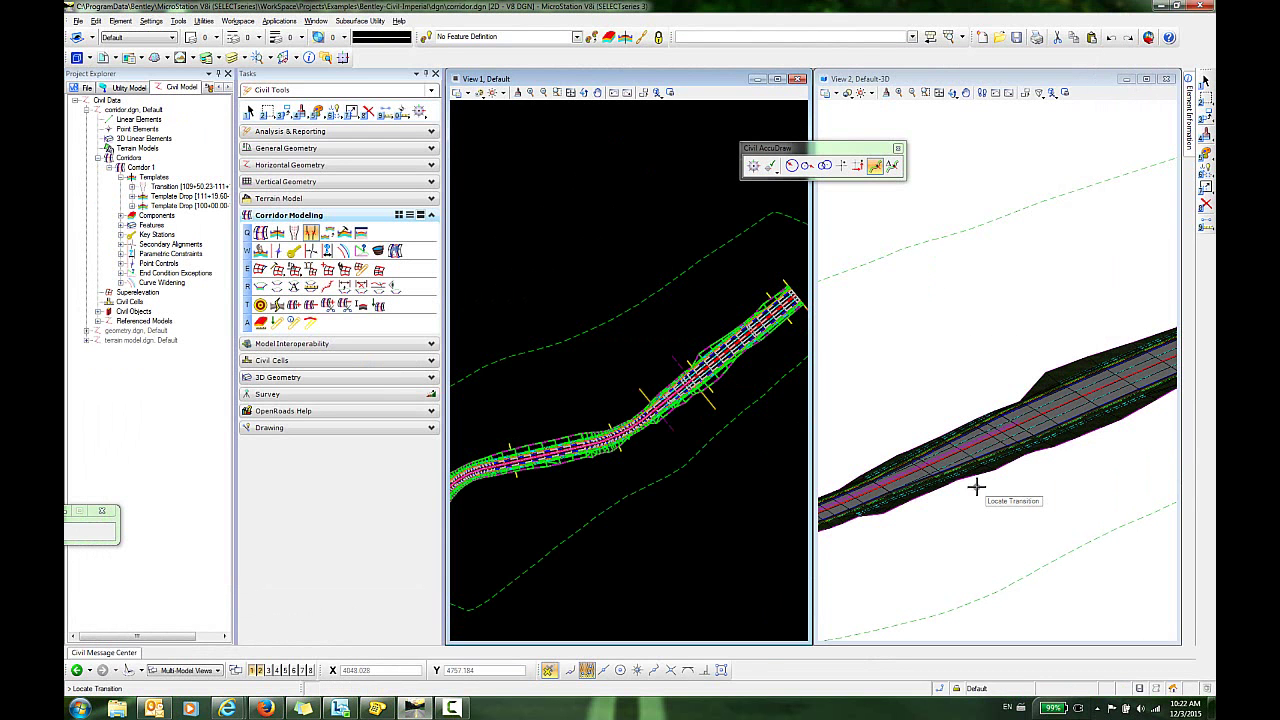
# Step: Rotate the 3D view to examine the corridor's transition between the two-lane and four-lane sections
pyautogui.keyDown('shift'); pyautogui.moveTo(933, 477); pyautogui.dragTo(911, 366, button='middle'); pyautogui.keyUp('shift')
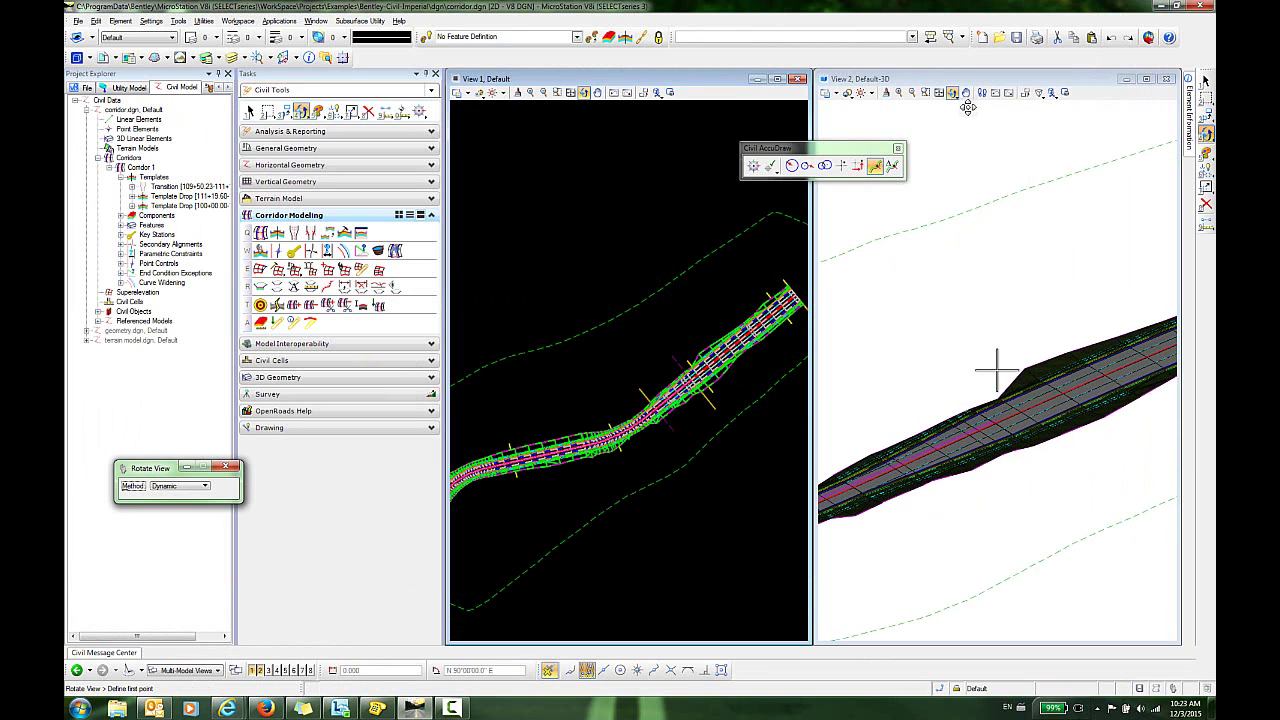
pyautogui.keyDown('shift'); pyautogui.moveTo(1026, 413); pyautogui.dragTo(986, 437, button='middle'); pyautogui.keyUp('shift')
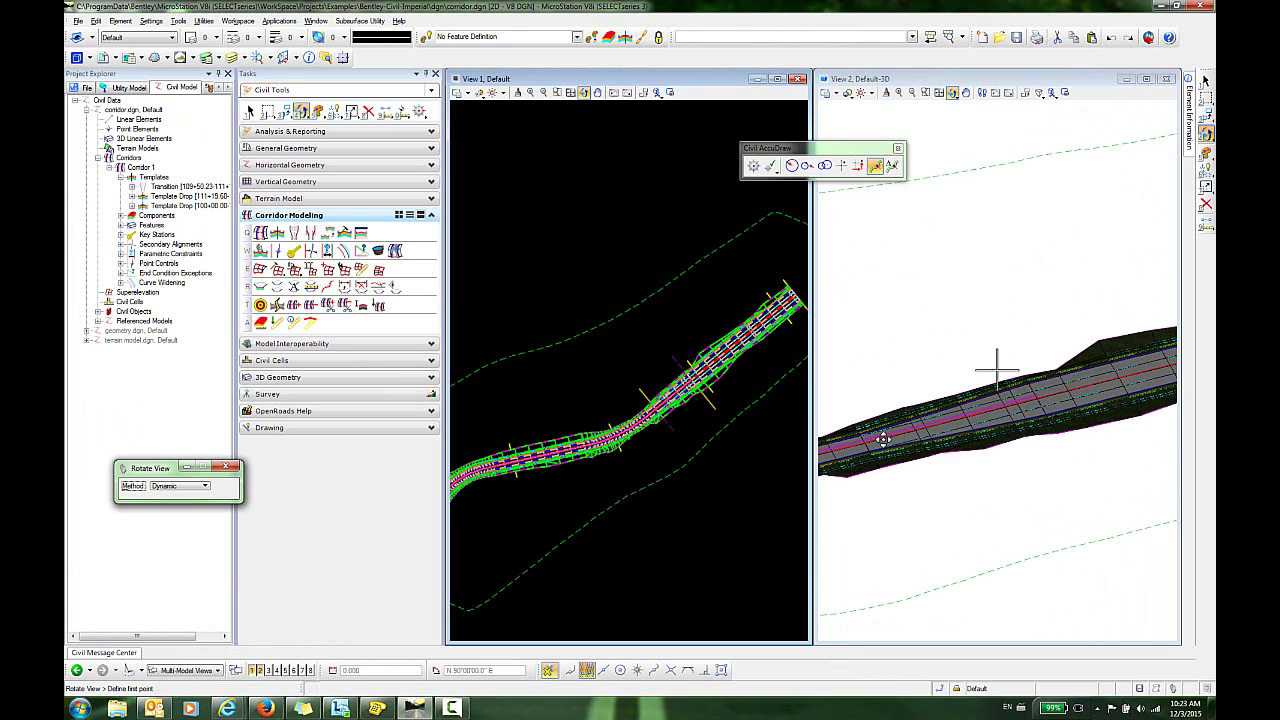
pyautogui.keyDown('shift'); pyautogui.moveTo(877, 457); pyautogui.dragTo(990, 473, button='middle'); pyautogui.keyUp('shift')
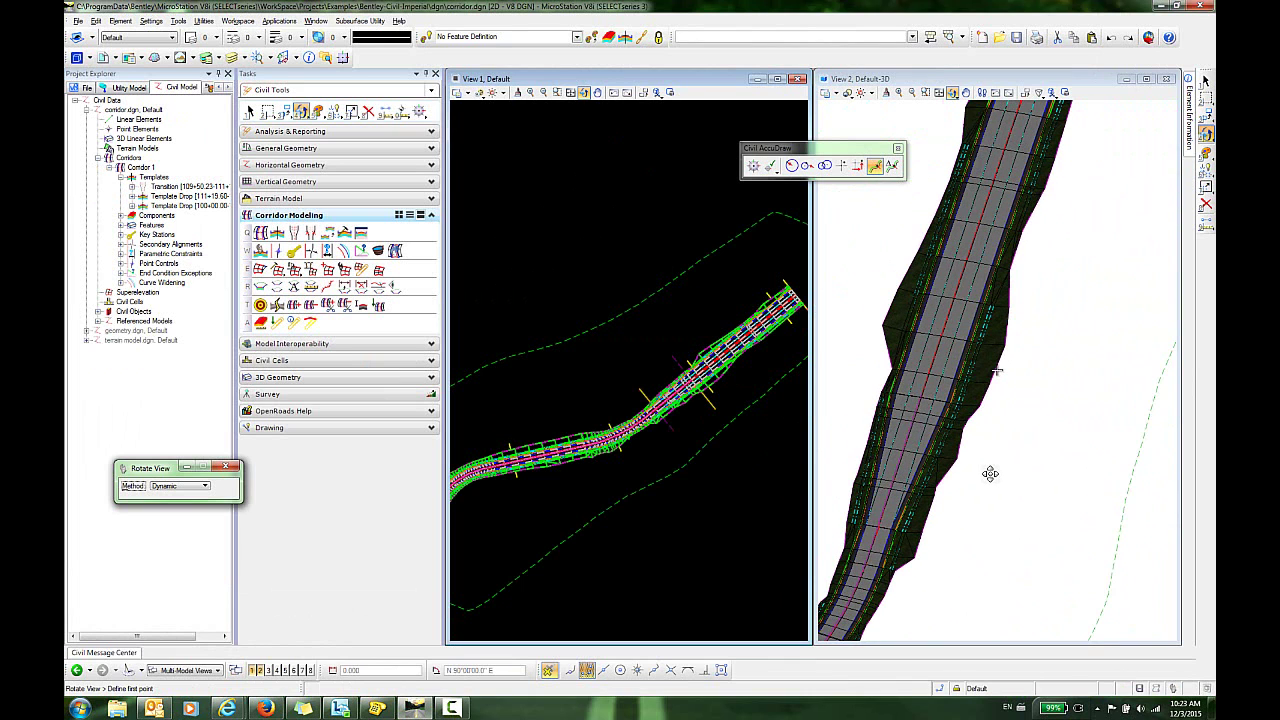